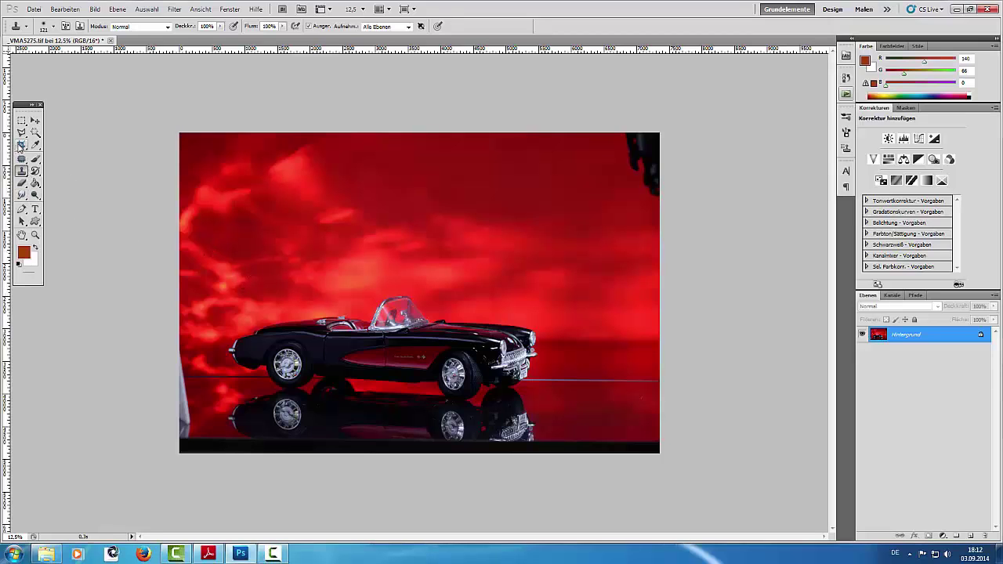
- Crop the photo to the car and its reflection, cutting off the black bottom edge and the dark object in the upper-right corner
left_click(21, 145)
left_click_drag(191, 257, 595, 392)
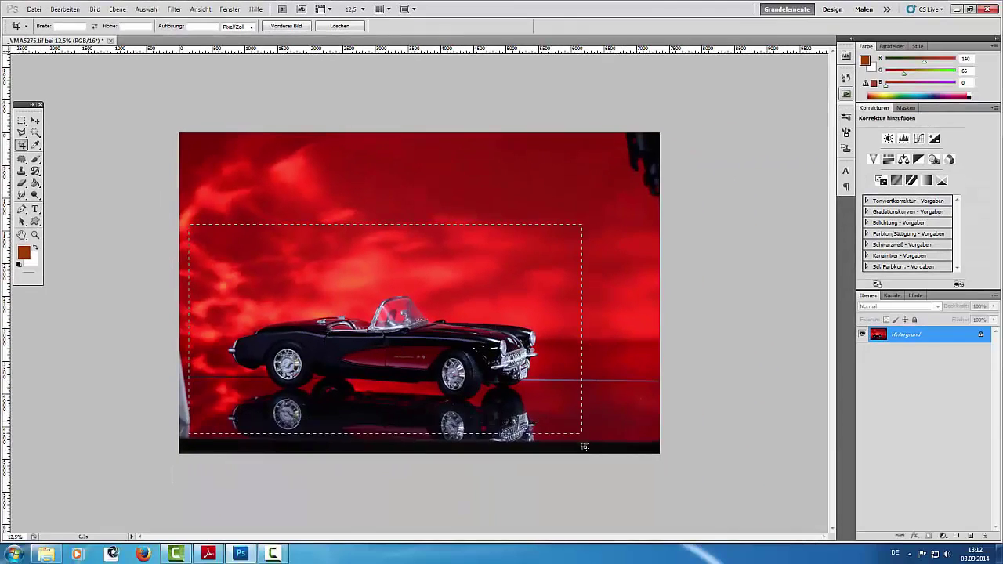
left_click_drag(585, 447, 590, 437)
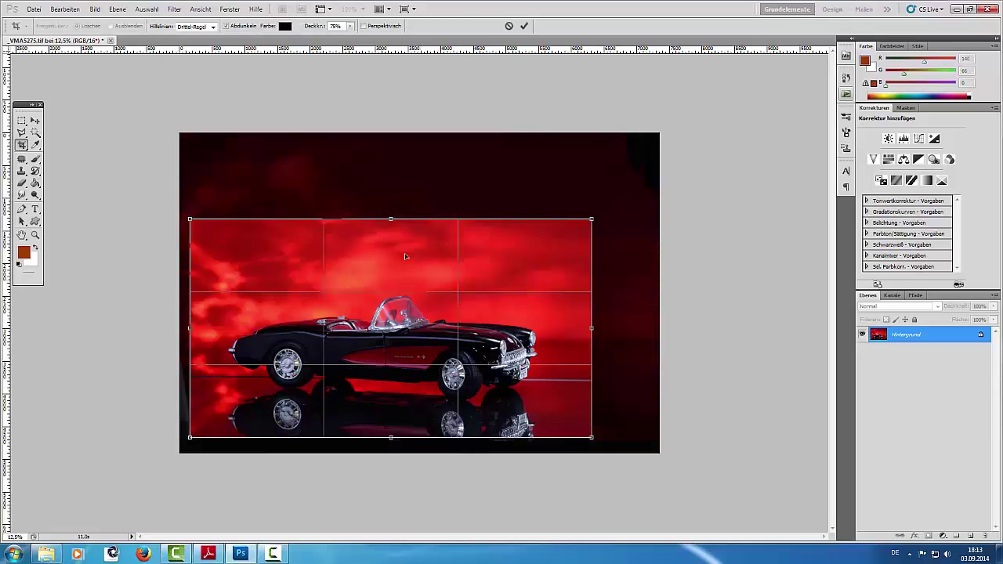
left_click_drag(391, 220, 392, 202)
left_click_drag(190, 322, 201, 322)
key("Return")
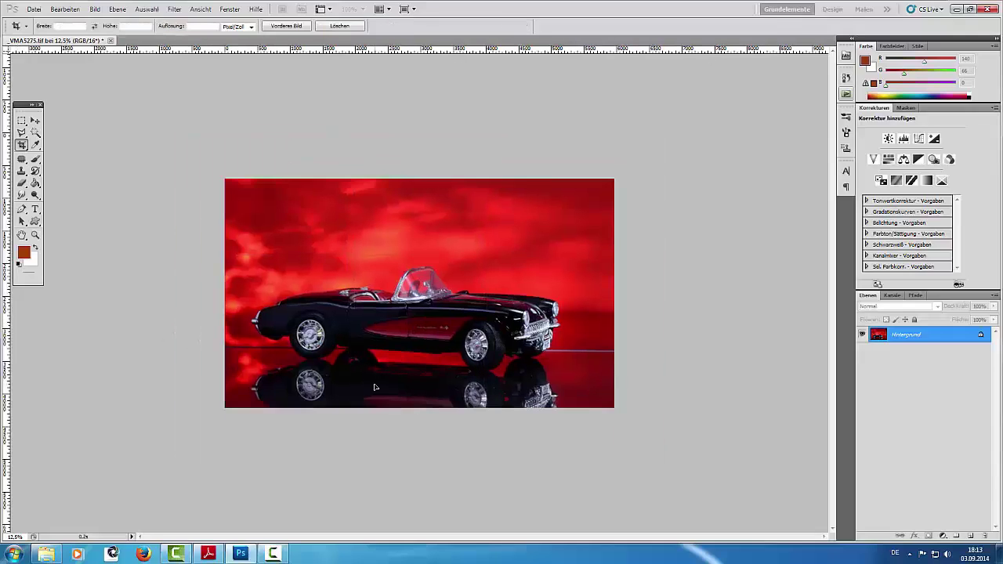
- Duplicate the background layer of the cropped photo
key("ctrl+plus")
key("ctrl+plus")
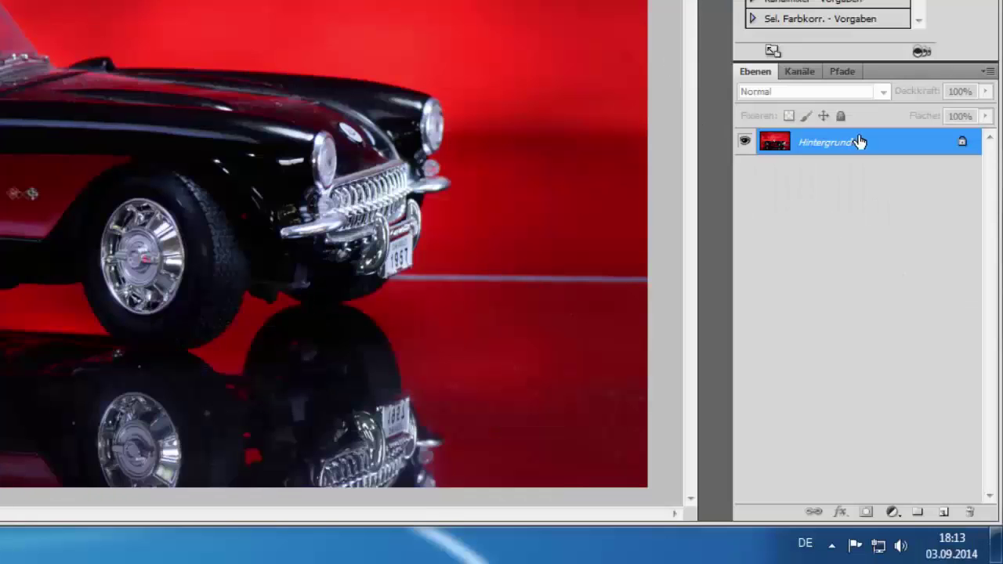
left_click_drag(925, 335, 943, 511)
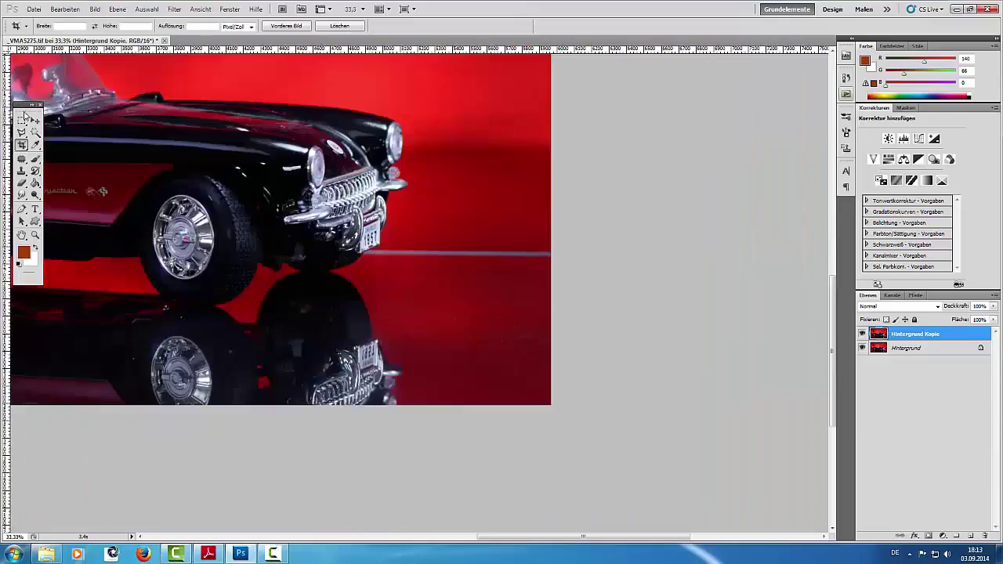
- Outline the light table-edge line in front of the car with the Polygonal Lasso and move the selection onto the clean floor just below it
left_click(22, 132)
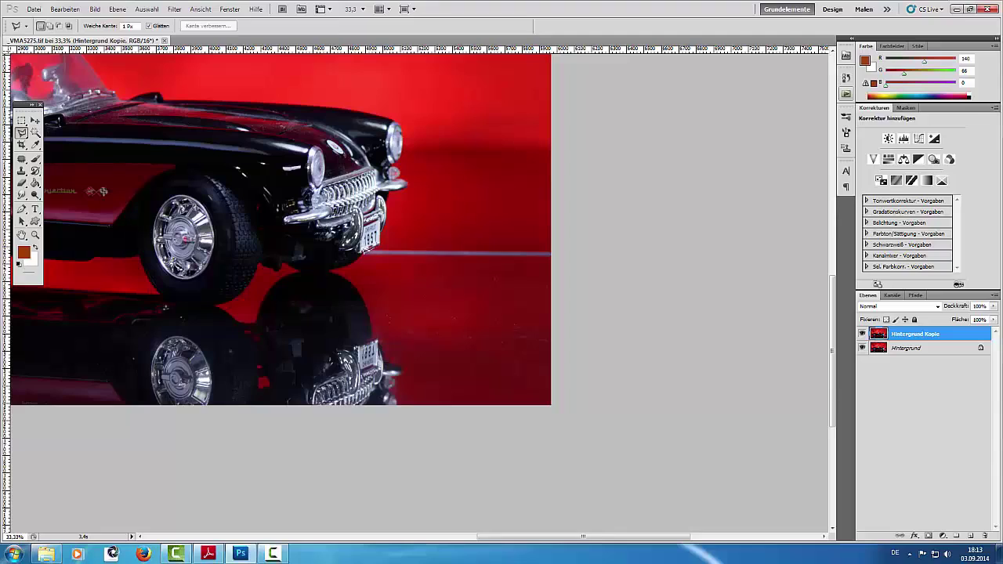
left_click(560, 262)
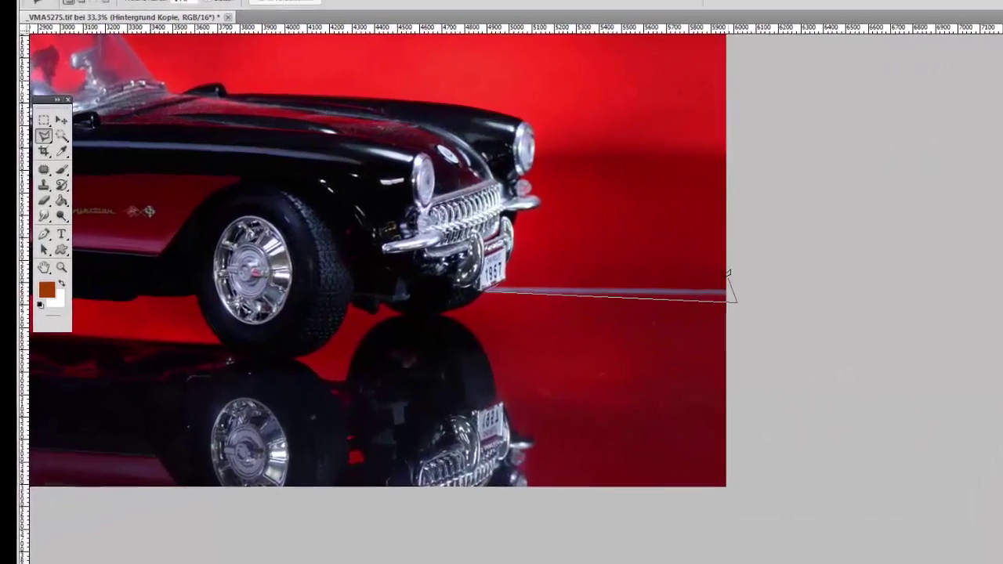
left_click(549, 244)
left_click(522, 294)
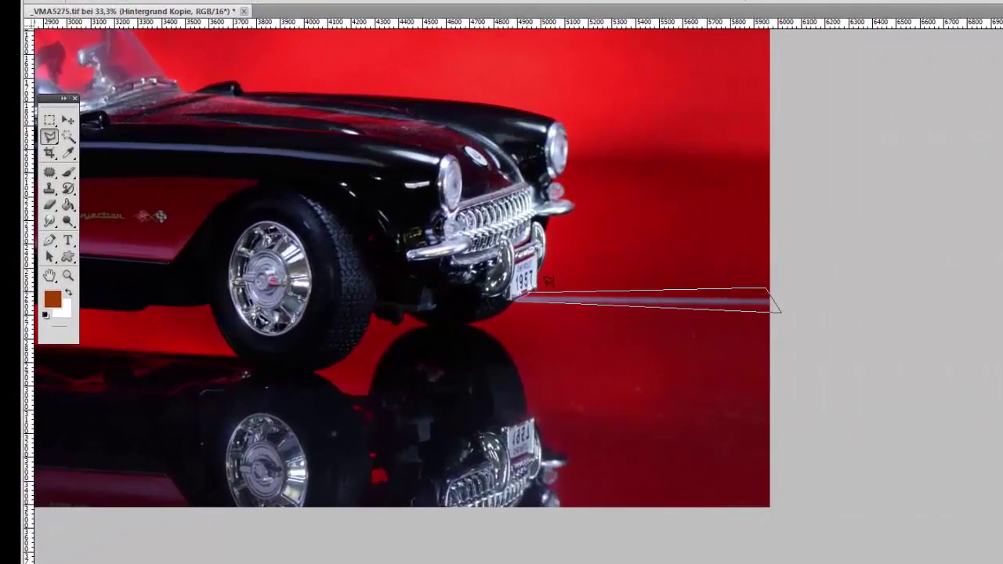
left_click_drag(554, 257, 551, 274)
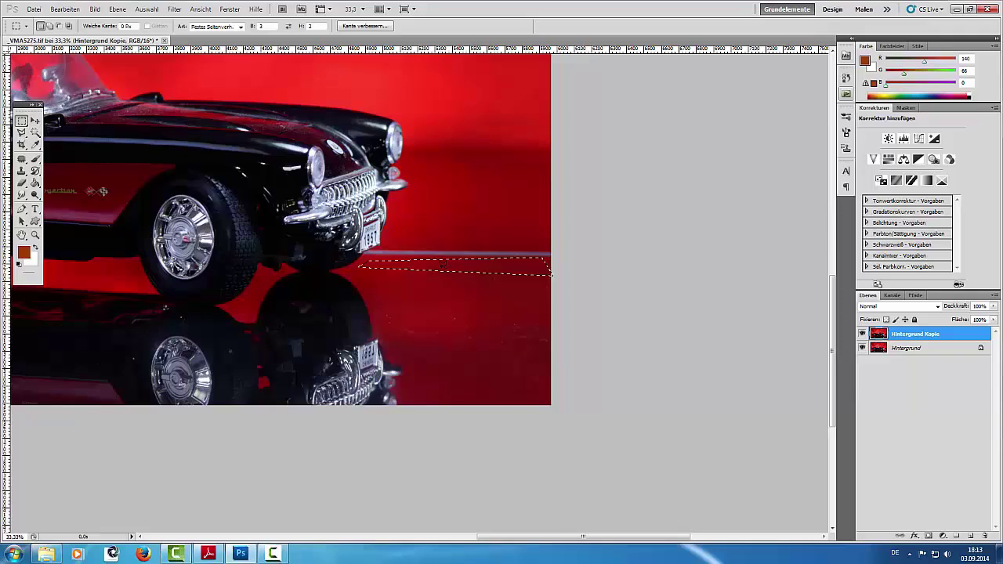
- Copy the selected floor strip up over the light table-edge line in front of the car and deselect it
key("ctrl")
key("alt")
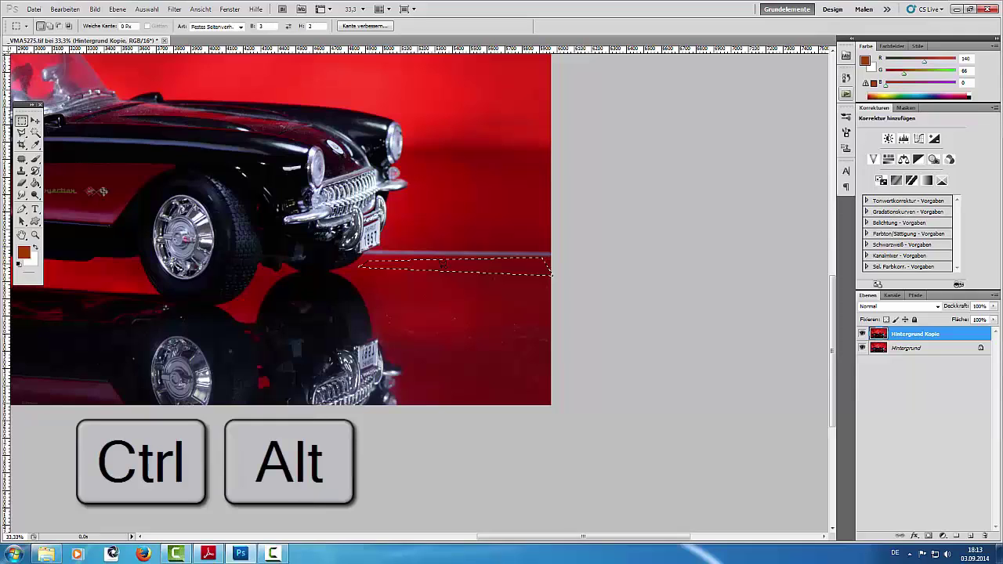
left_click_drag(551, 274, 551, 263)
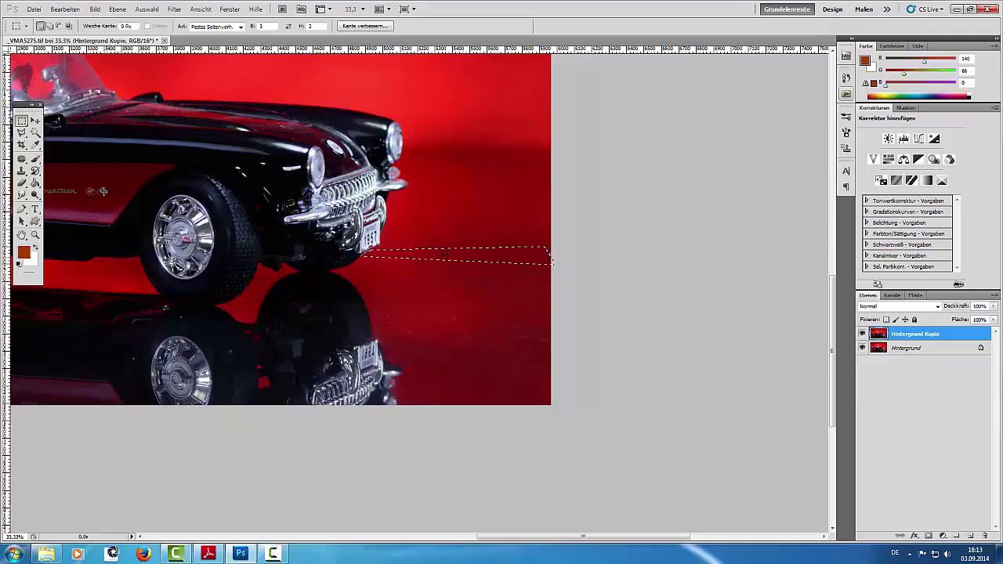
left_click(447, 273)
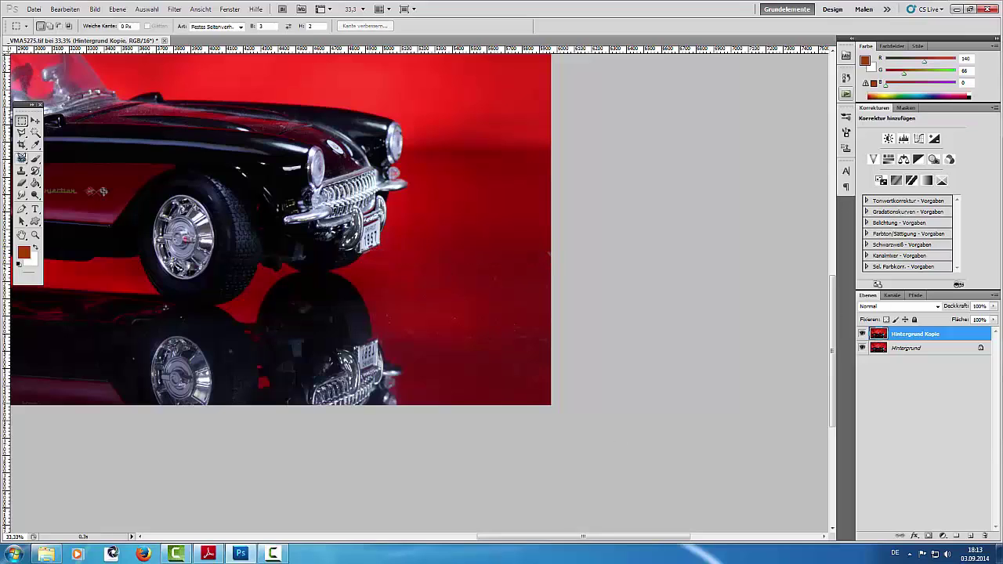
- Cover the dark table-edge line behind the car's rear wheel with a lassoed strip copied from the adjacent background, and deselect it
left_click(22, 159)
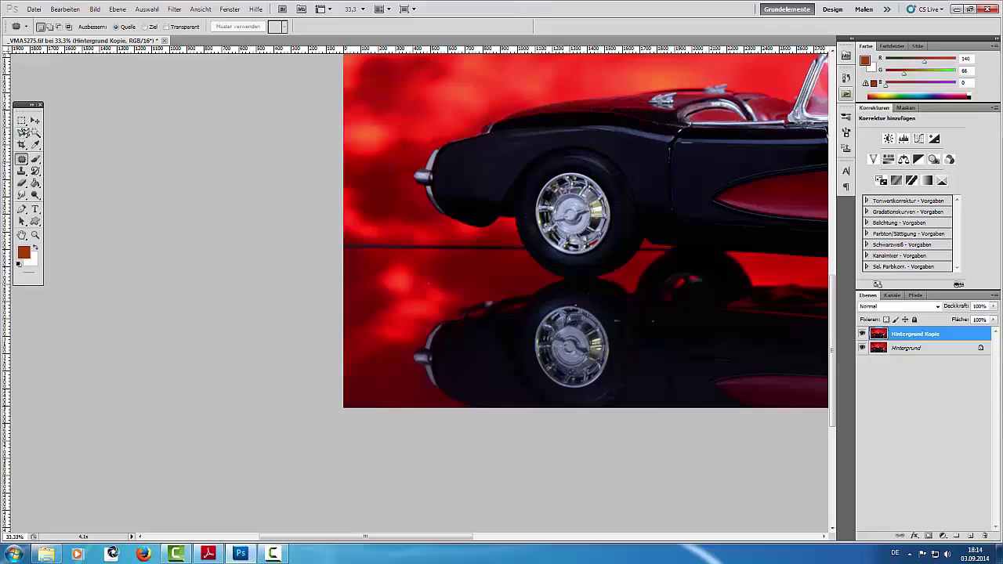
left_click(22, 133)
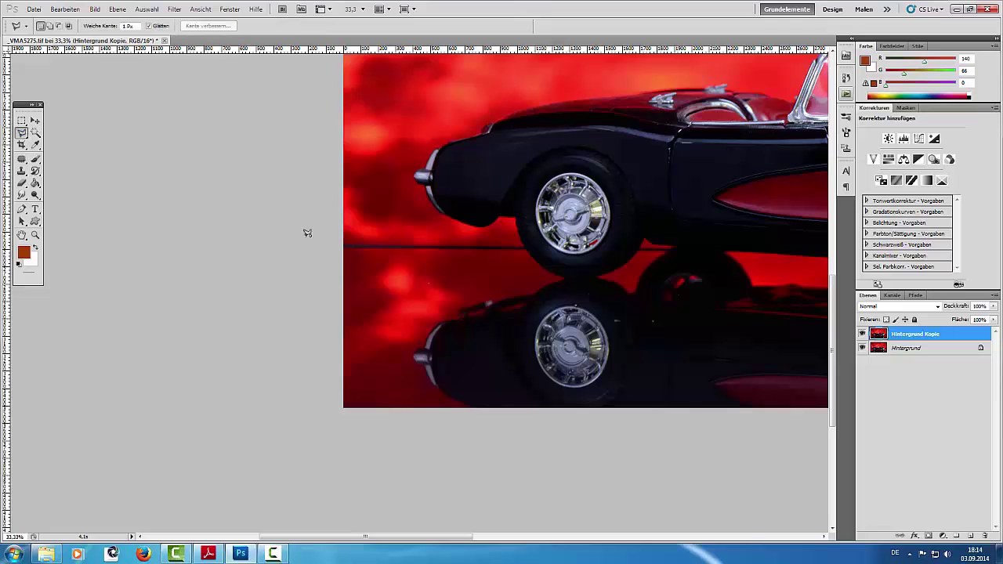
mouse_move(523, 248)
left_mouse_down()
mouse_move(463, 233)
mouse_move(340, 245)
left_mouse_up()
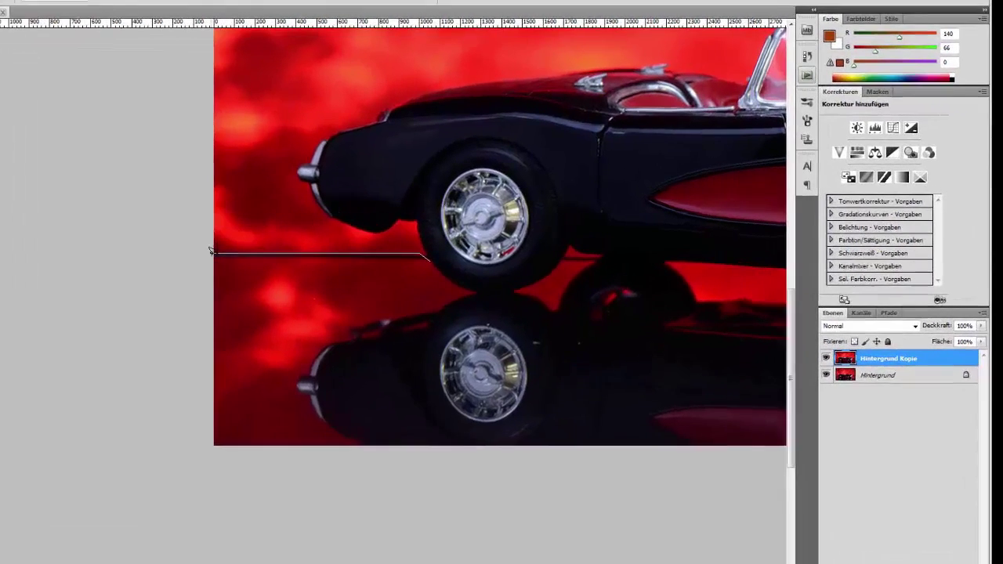
mouse_move(210, 251)
left_mouse_down()
mouse_move(403, 273)
mouse_move(425, 258)
left_mouse_up()
left_click_drag(81, 267, 82, 267)
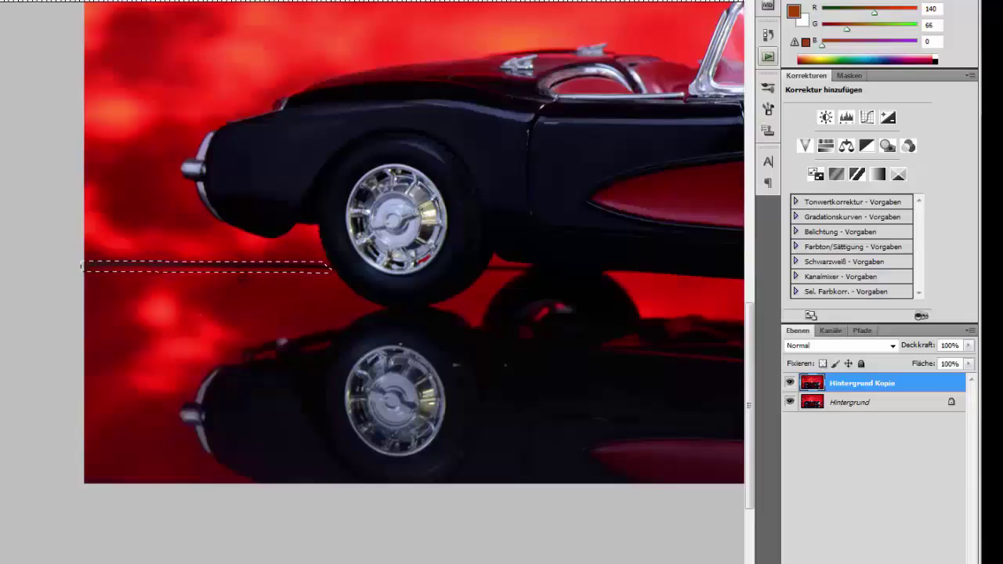
mouse_move(82, 267)
left_mouse_down()
mouse_move(82, 277)
mouse_move(82, 265)
left_mouse_up()
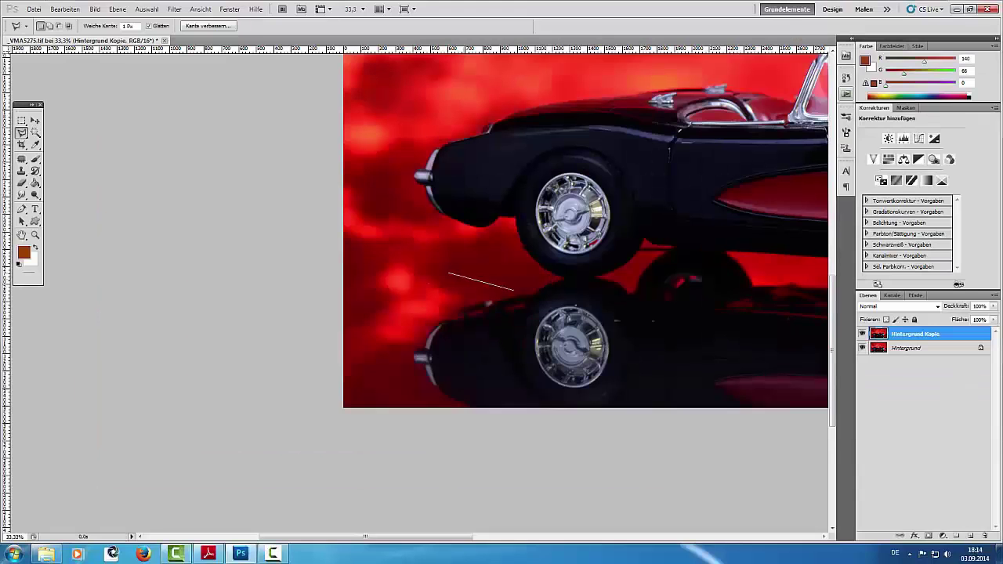
key("ctrl+d")
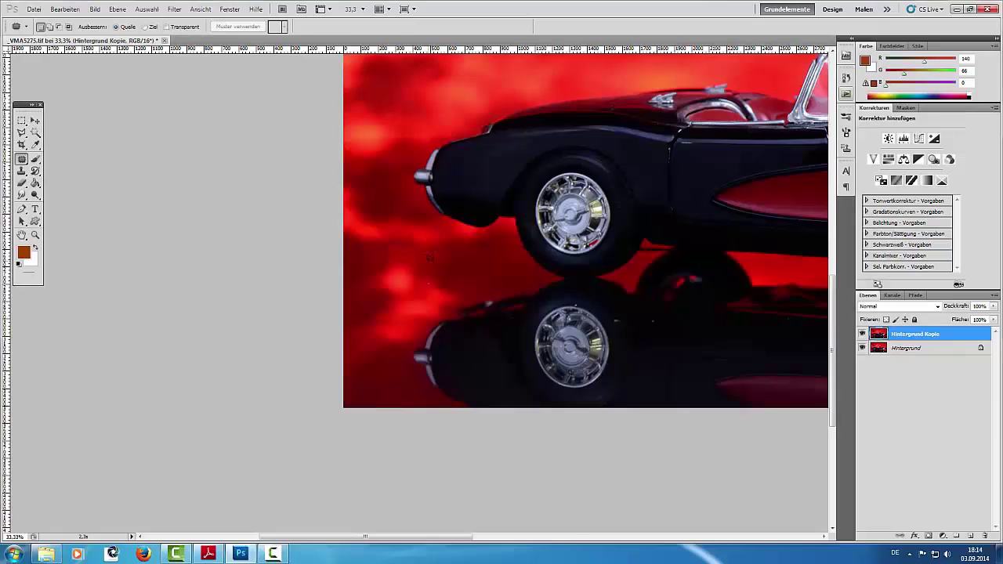
- Patch the retouched background behind the rear wheel and the specks in the reflection, and switch to the Spot Healing Brush
mouse_move(438, 249)
left_mouse_down()
mouse_move(350, 242)
mouse_move(417, 258)
mouse_move(438, 249)
mouse_move(427, 269)
left_mouse_up()
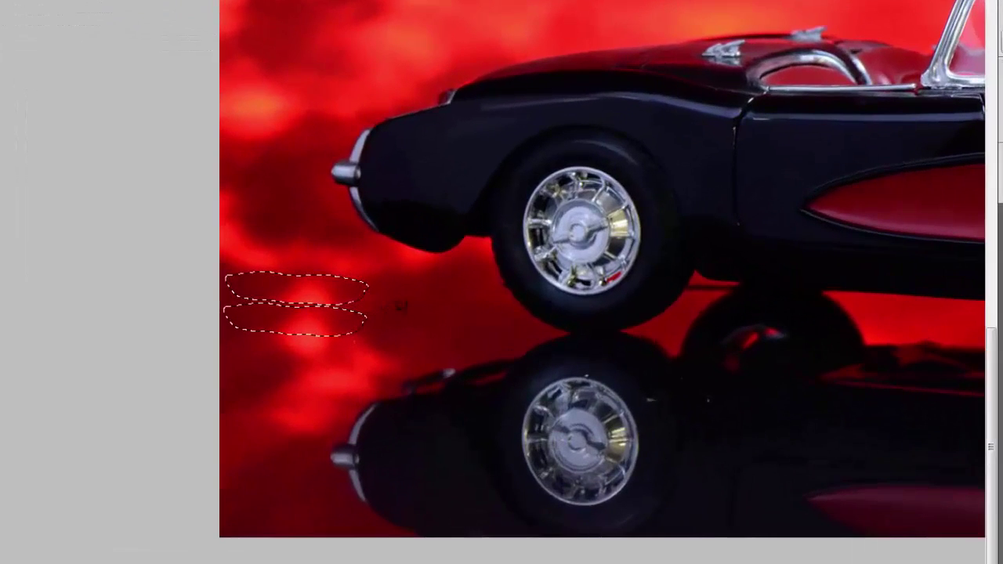
key("ctrl+d")
mouse_move(353, 279)
left_mouse_down()
mouse_move(370, 296)
mouse_move(499, 295)
mouse_move(428, 277)
mouse_move(353, 276)
left_mouse_up()
left_click_drag(427, 287, 438, 319)
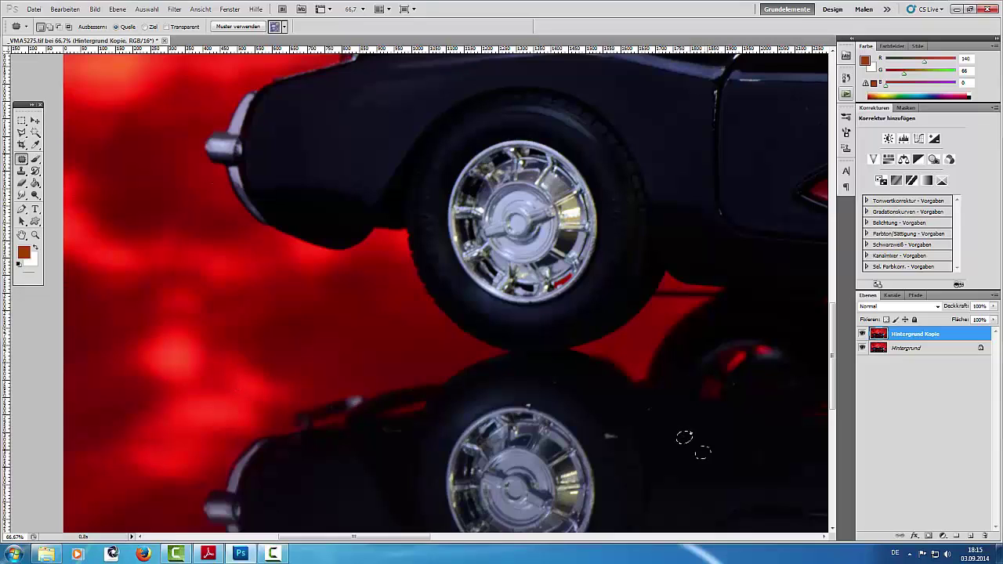
left_click(21, 158)
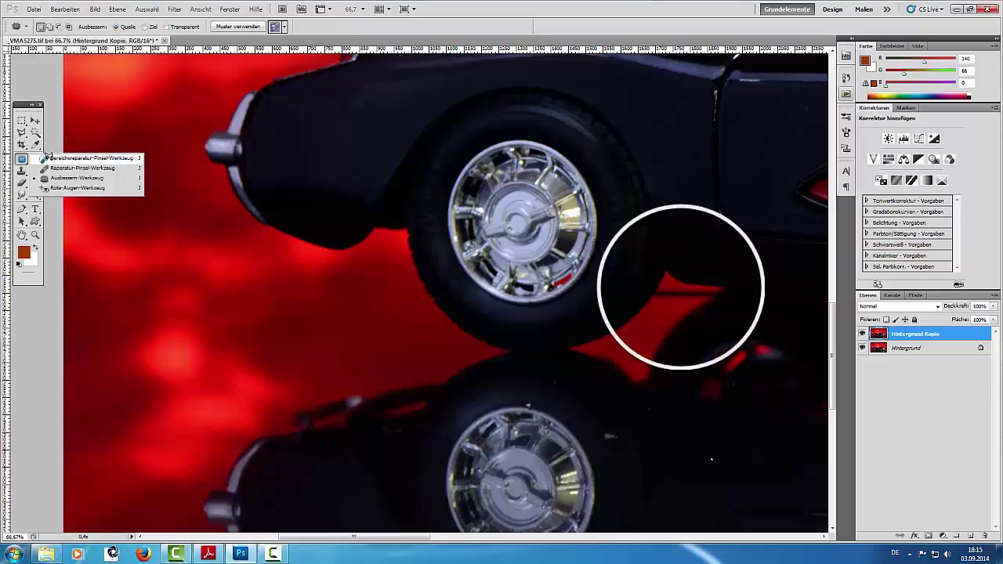
left_click(86, 158)
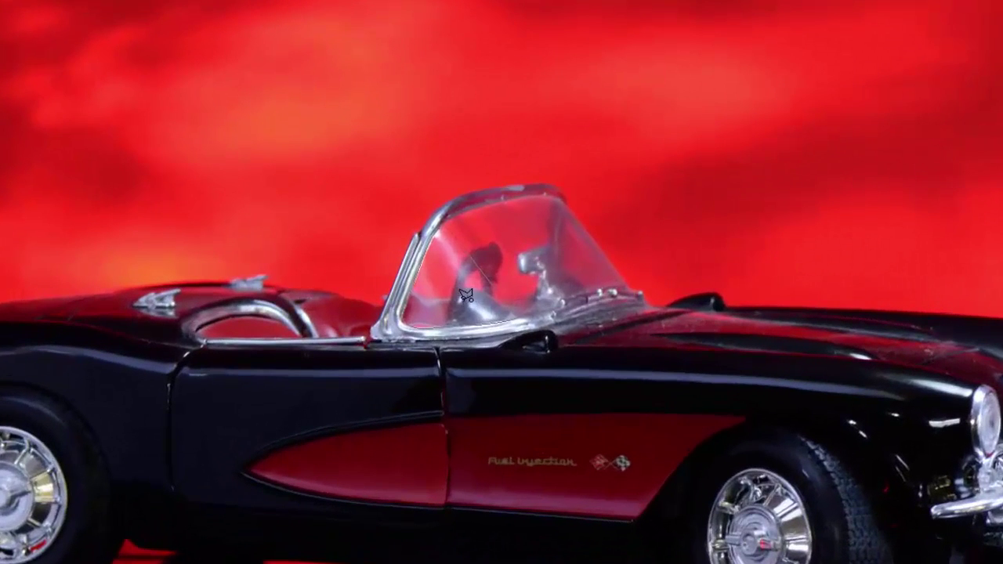
- Convert the path in the windscreen into a new anti-aliased selection with a feather radius of 3 pixels
right_click(400, 287)
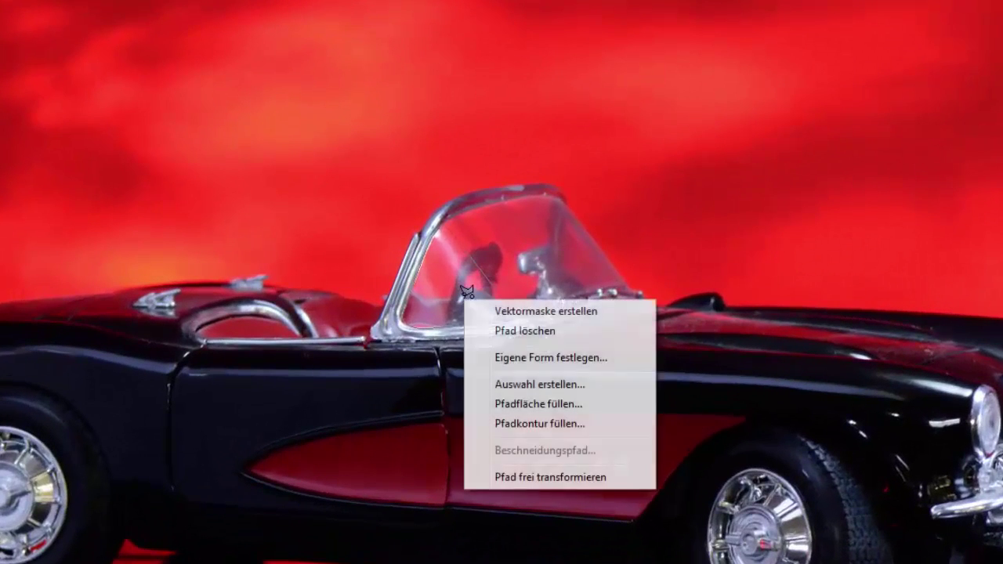
left_click(548, 384)
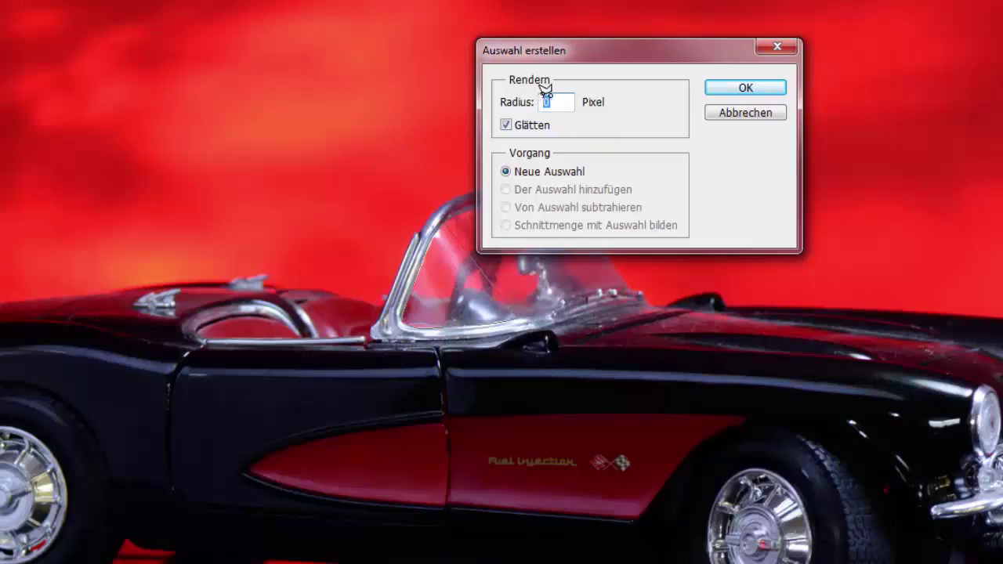
type("3")
left_click(764, 86)
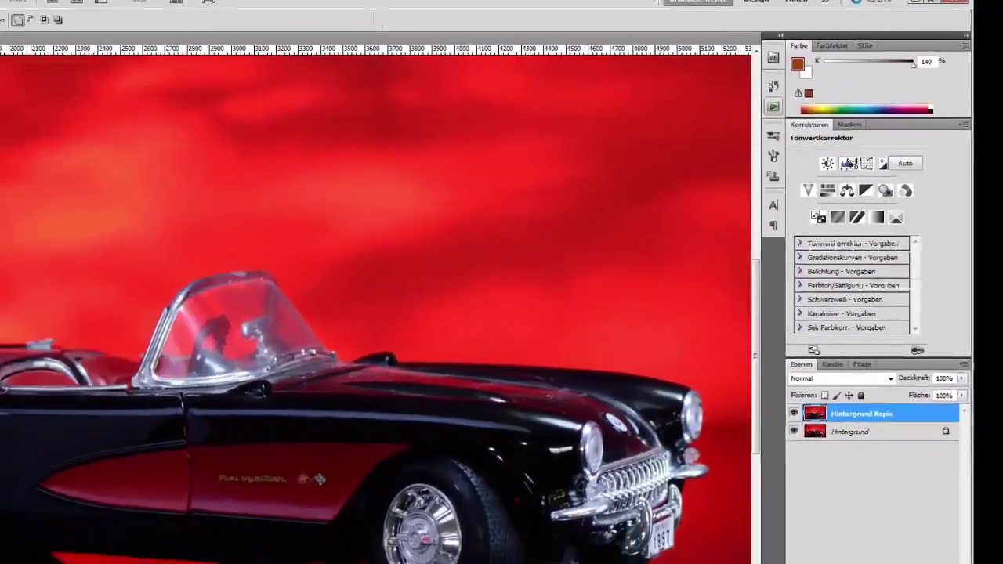
- Add a Levels adjustment for the selected windscreen area, with output black at 124 and input white at 209
left_click(849, 163)
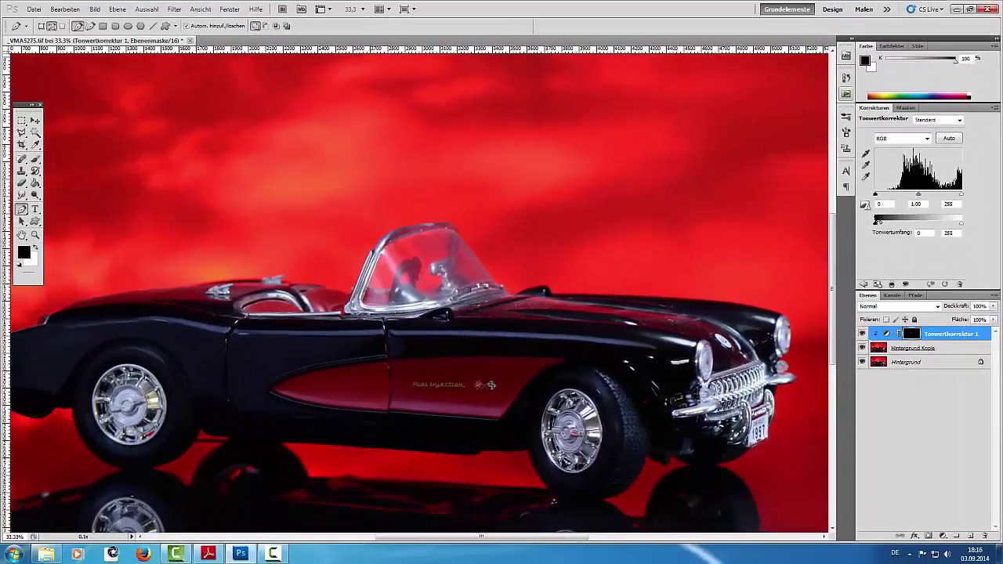
left_click_drag(877, 222, 916, 220)
left_click_drag(953, 220, 915, 193)
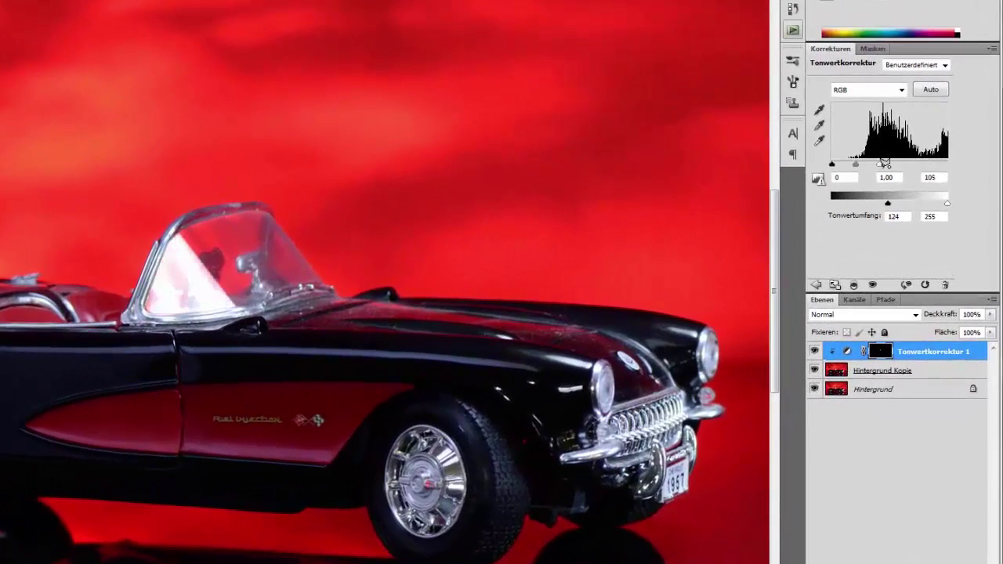
left_click_drag(885, 163, 924, 167)
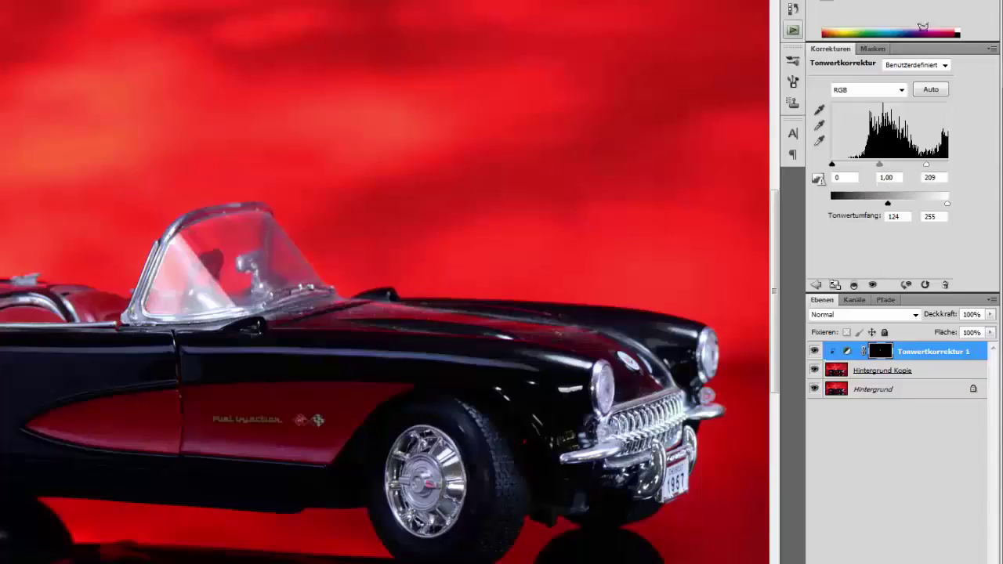
- Feather the mask of the windscreen's Levels adjustment by 9 px
left_click(873, 49)
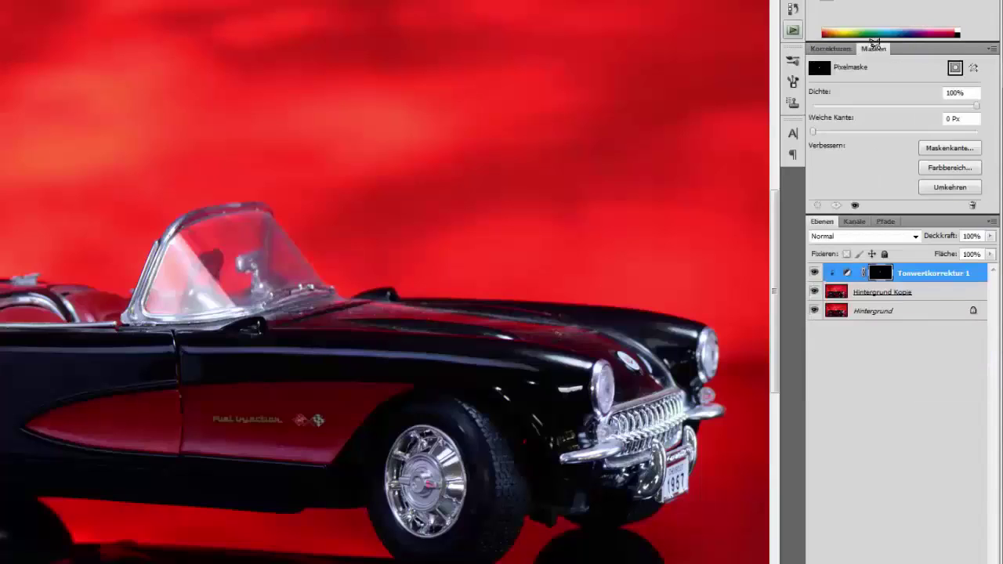
left_click(816, 128)
left_click_drag(816, 128, 874, 128)
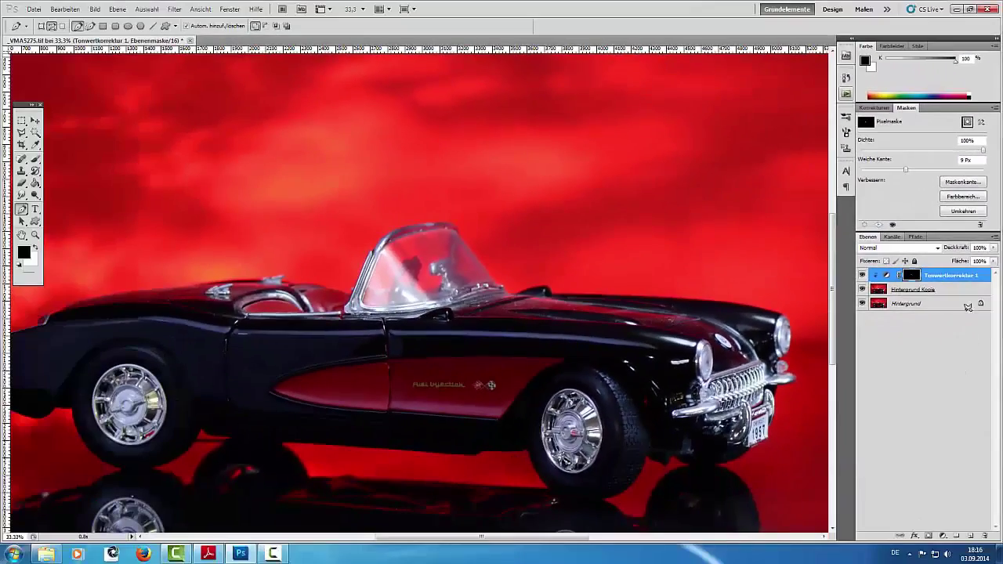
left_click(910, 393)
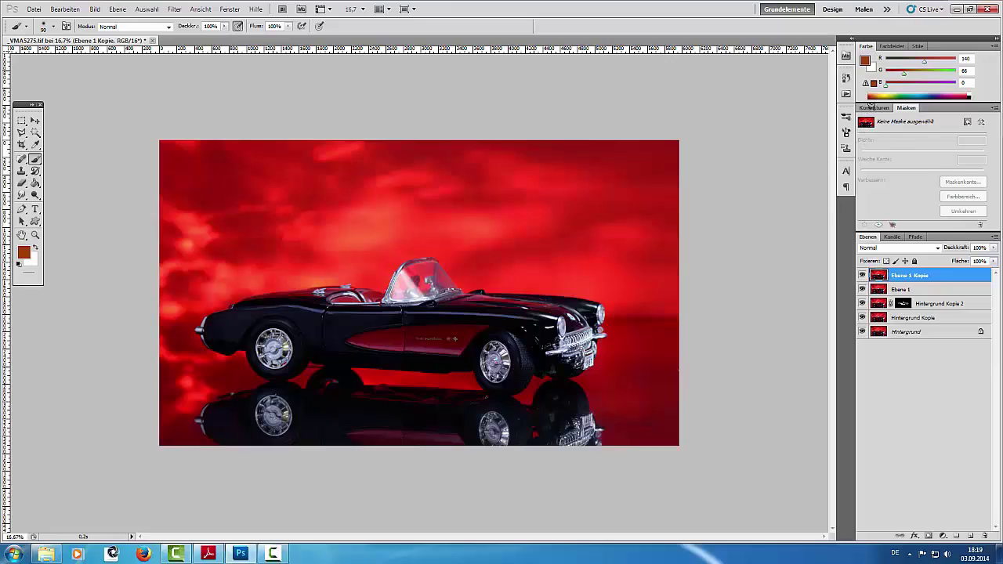
- Add a clipped Levels adjustment above Ebene 1 Kopie and brighten the image by setting the input white point to 114
left_click(873, 107)
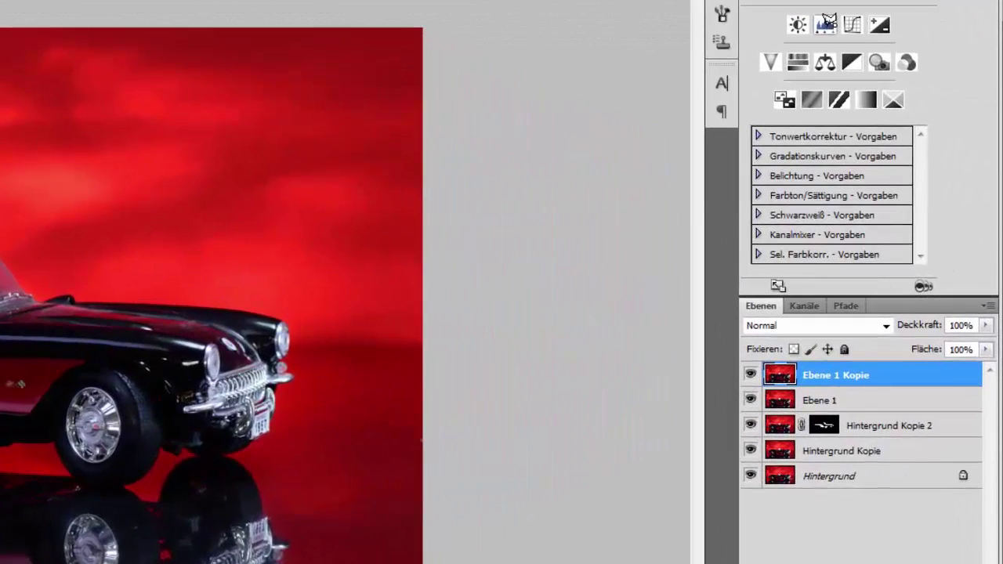
left_click(827, 23)
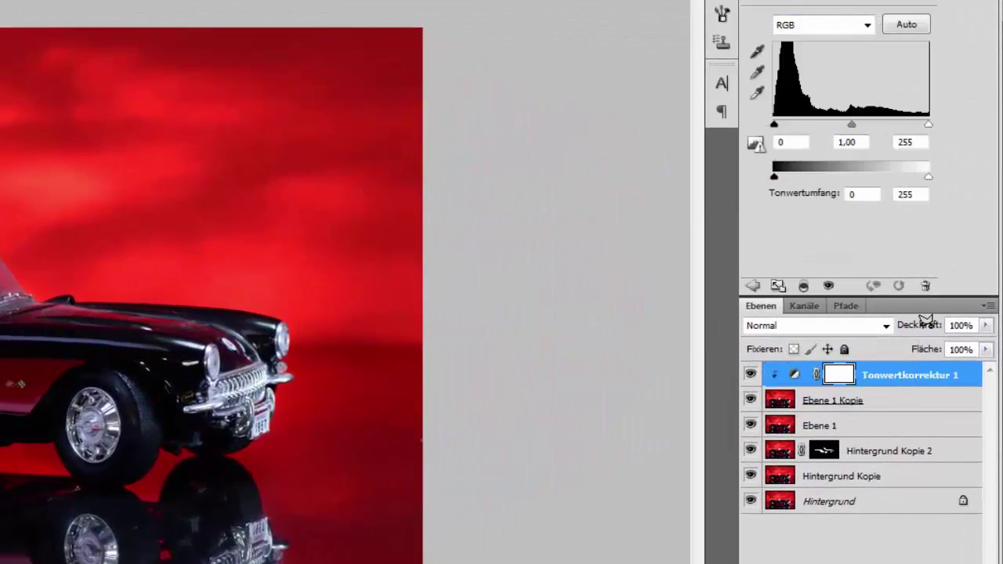
left_click_drag(928, 124, 845, 127)
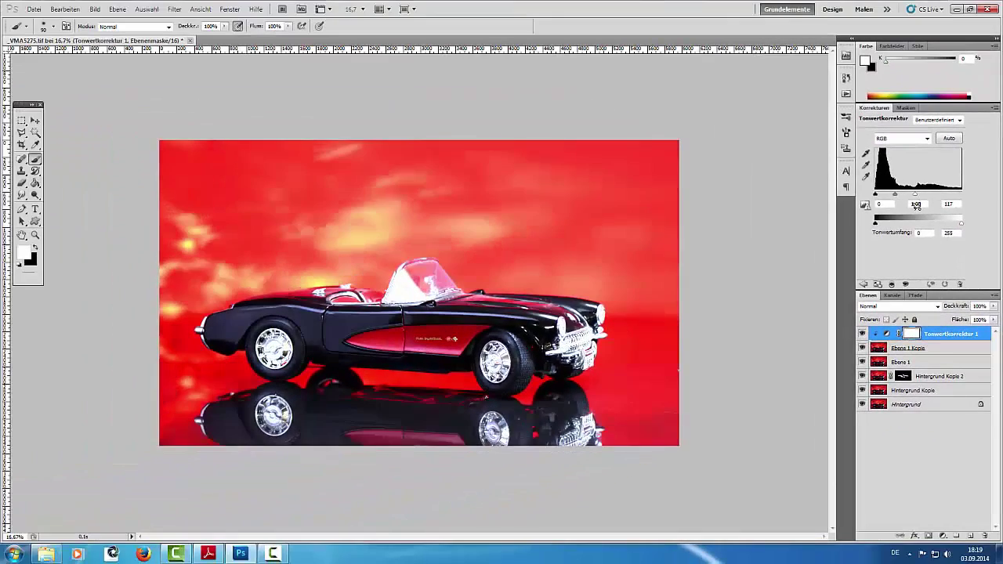
left_click_drag(916, 206, 917, 218)
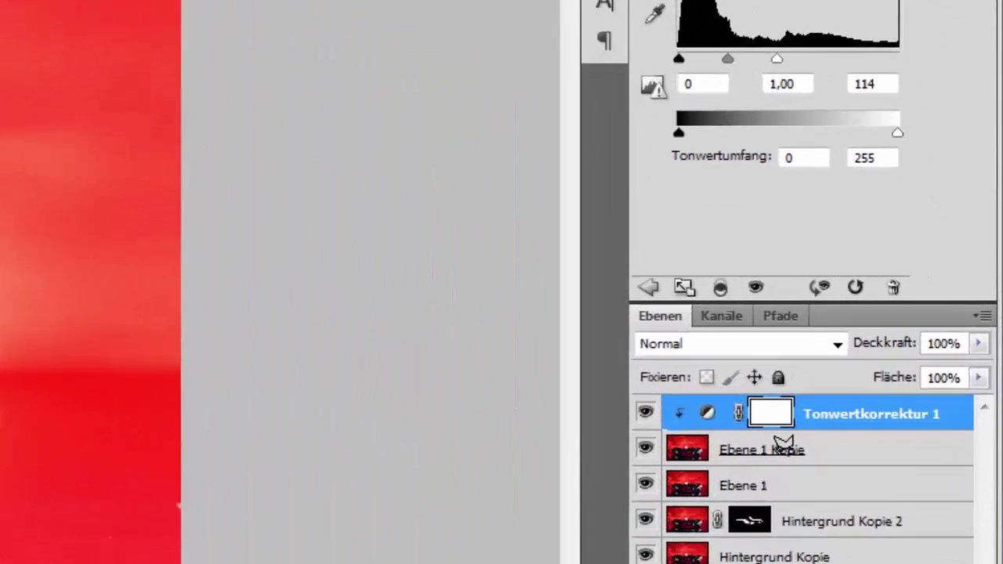
- Invert the mask of Tonwertkorrektur 1 and set up a soft brush of 442 px, 0% hardness and 35% opacity
key("ctrl+i")
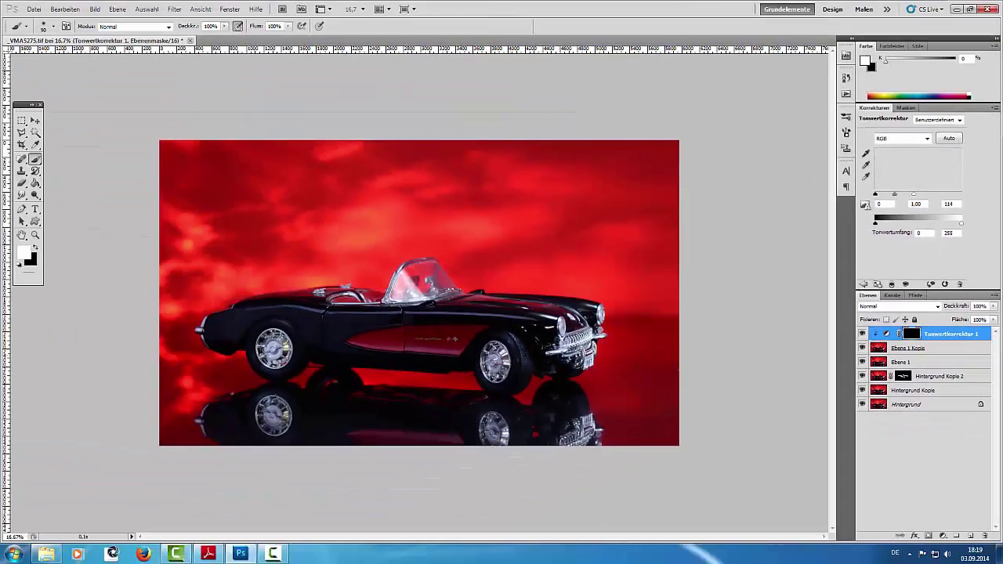
right_click(564, 365)
left_click_drag(589, 382, 632, 381)
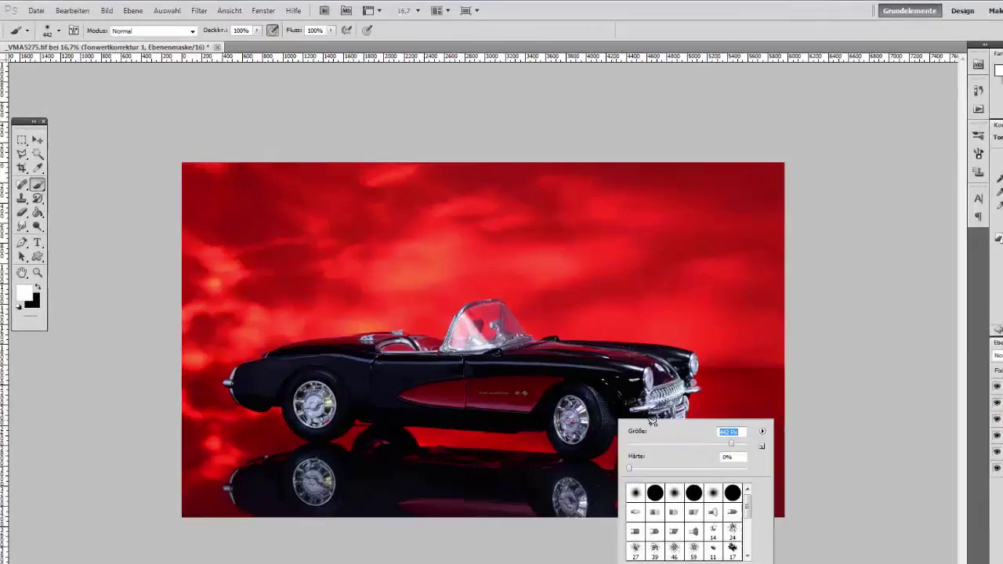
key("Return")
mouse_move(201, 29)
left_mouse_down()
mouse_move(232, 29)
mouse_move(199, 26)
left_mouse_up()
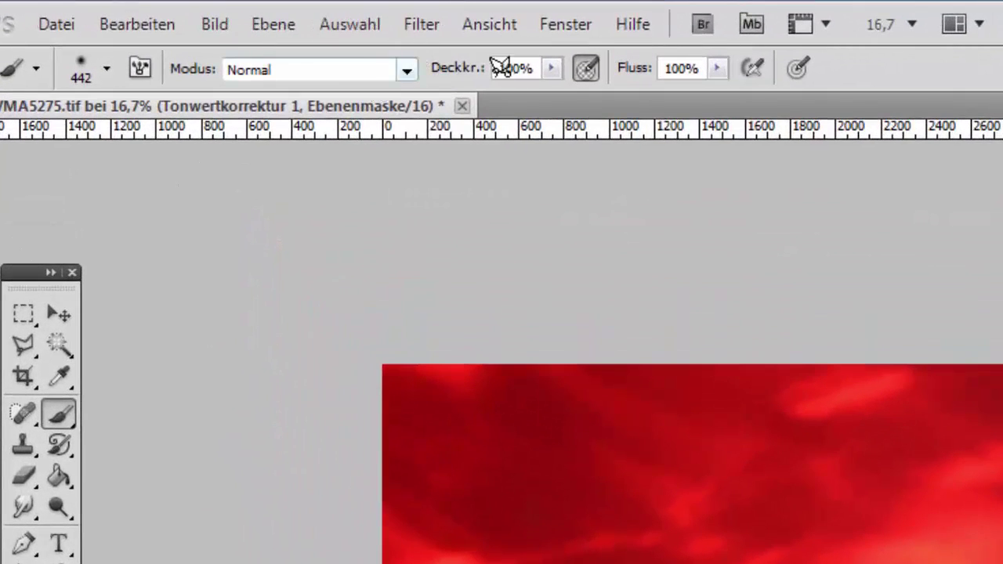
left_click_drag(421, 60, 390, 65)
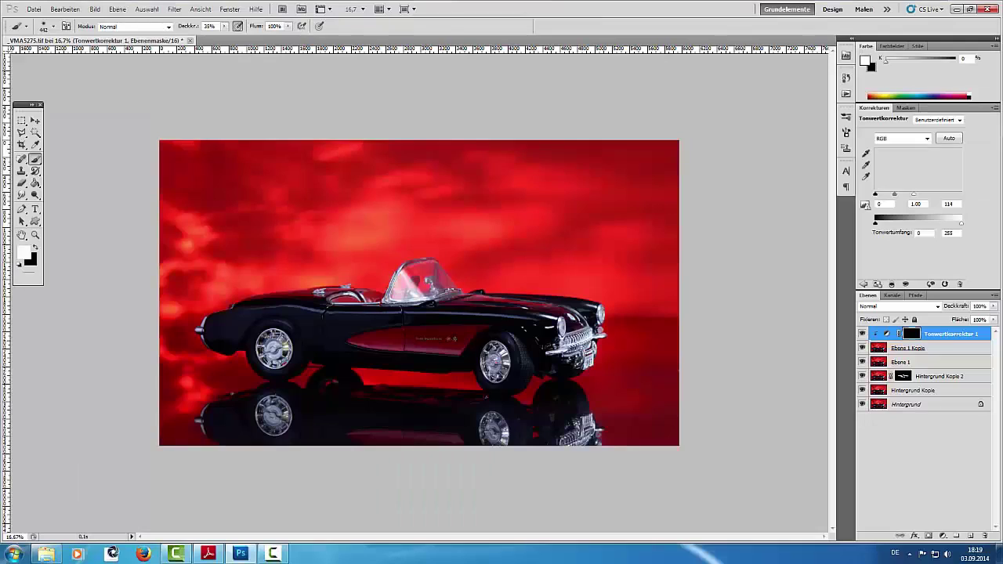
- Paint white on the Levels mask over the red side panel, headlight, windscreen base, rear wheel and rear bumper
mouse_move(439, 345)
left_mouse_down()
mouse_move(370, 346)
mouse_move(454, 340)
mouse_move(508, 365)
mouse_move(498, 377)
left_mouse_up()
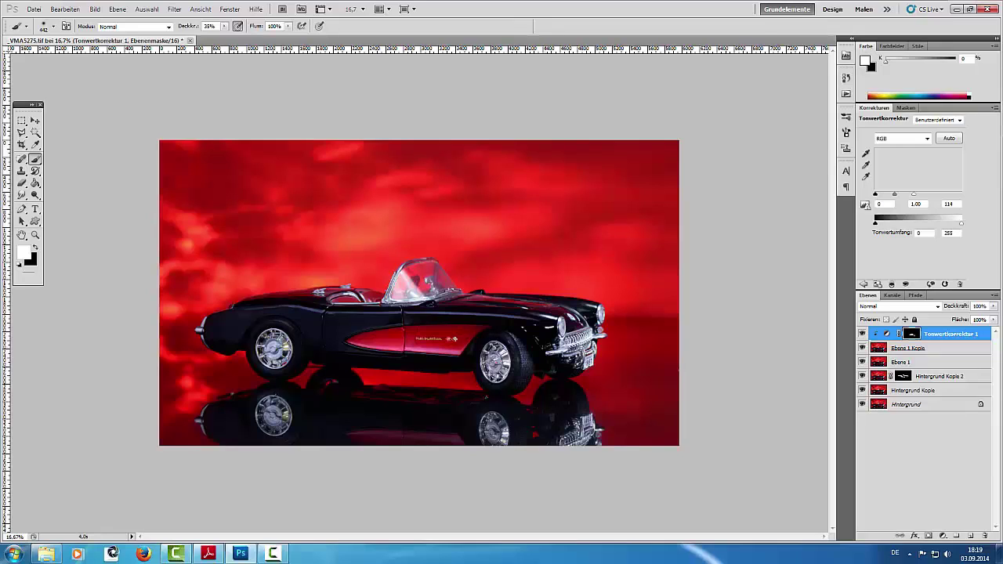
left_click_drag(561, 326, 572, 335)
left_click_drag(407, 296, 421, 295)
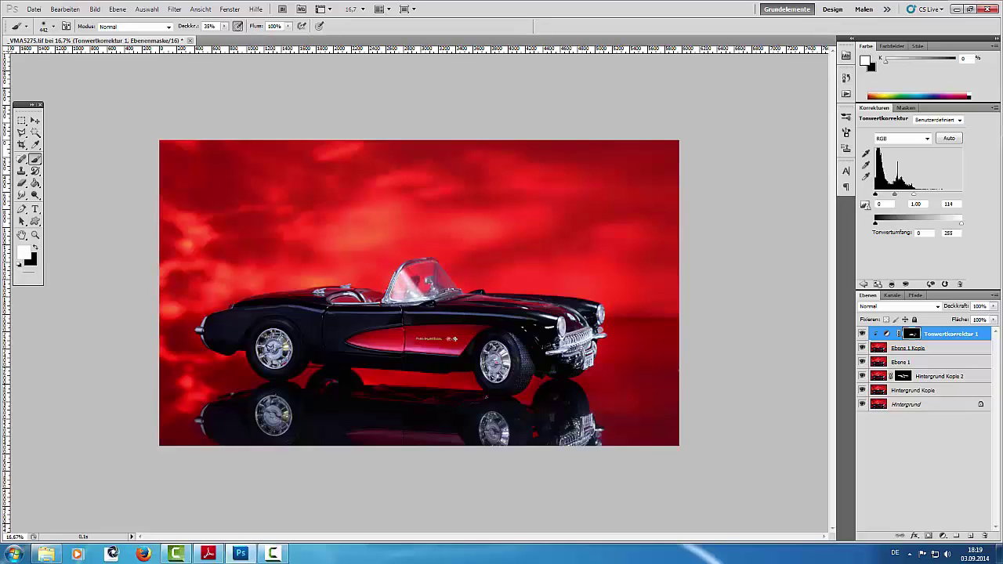
left_click_drag(271, 348, 275, 349)
left_click_drag(199, 333, 203, 323)
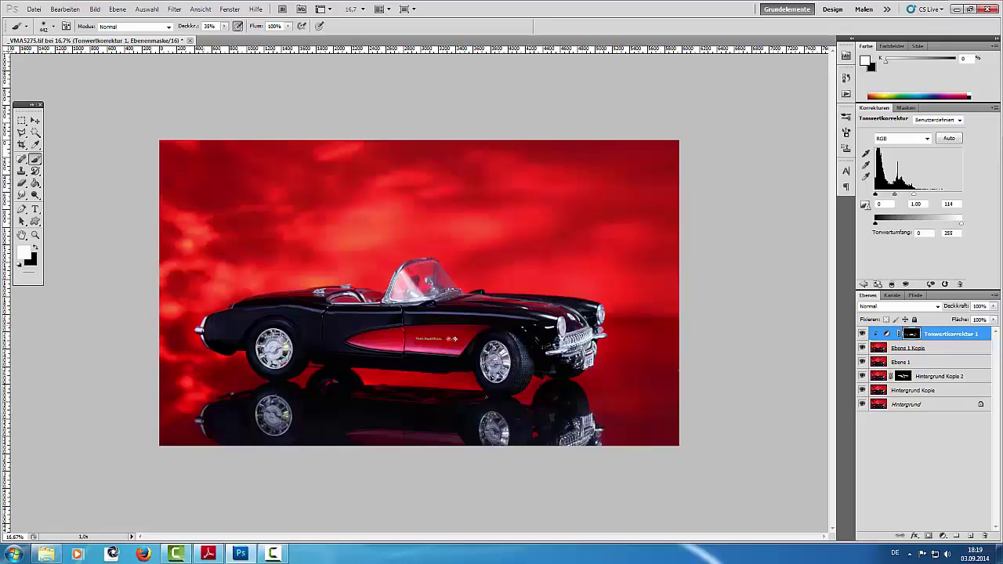
left_click_drag(99, 331, 148, 362)
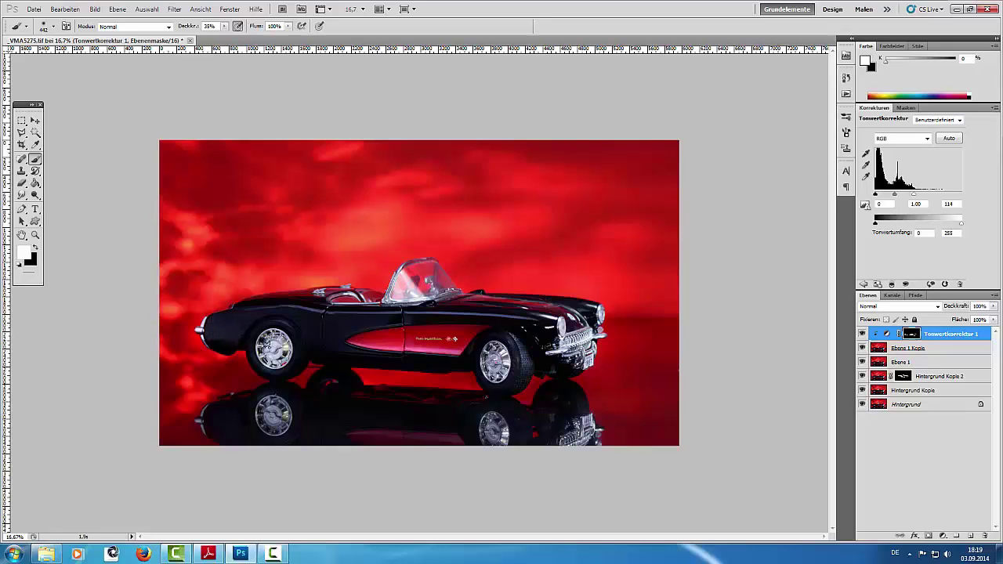
mouse_move(267, 343)
left_mouse_down()
mouse_move(281, 362)
mouse_move(260, 356)
mouse_move(274, 368)
mouse_move(282, 322)
mouse_move(286, 339)
left_mouse_up()
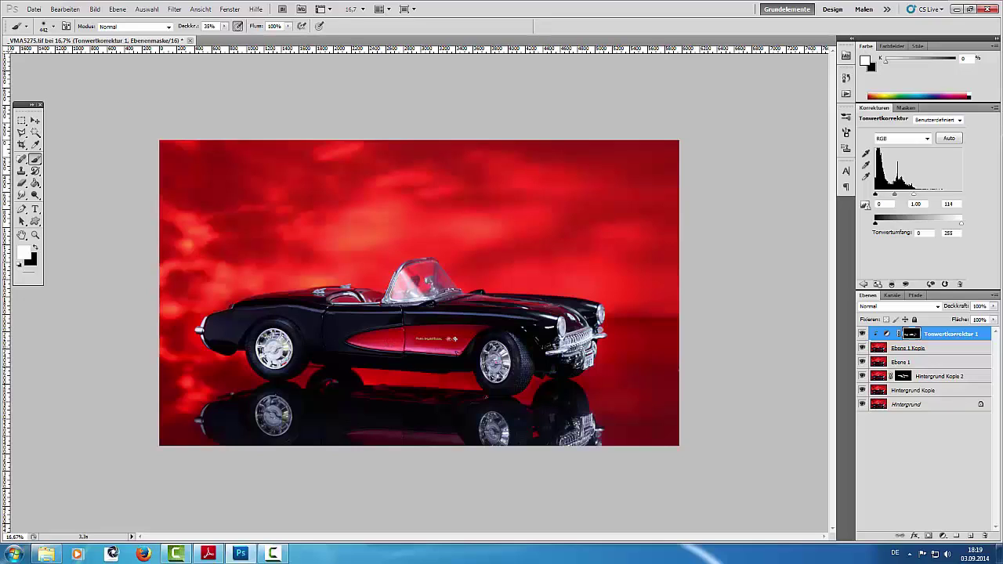
- Reduce the brush to 80 px and paint the Levels mask along the upper edges of the door and rear fender
right_click(558, 321)
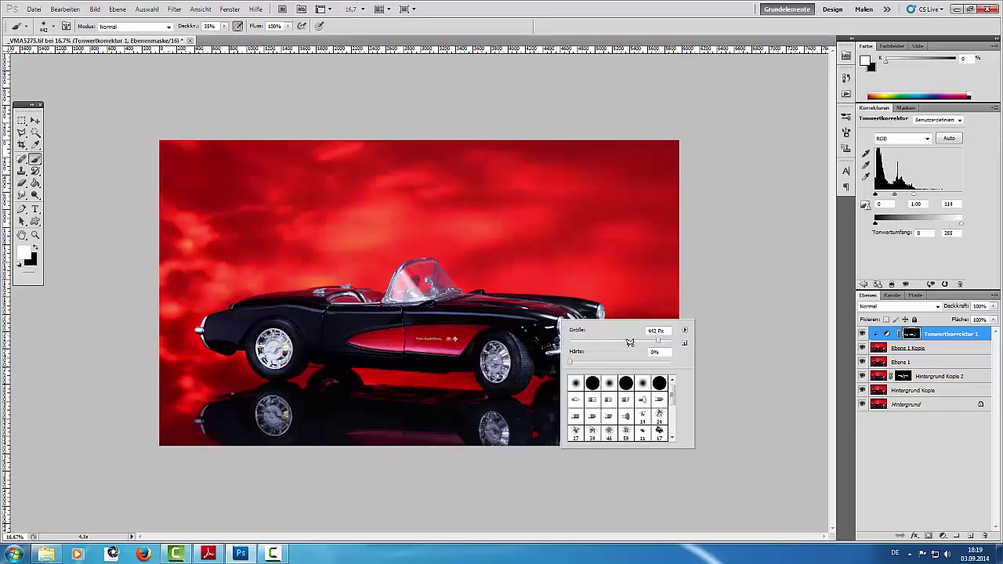
left_click_drag(613, 335, 609, 339)
key("Return")
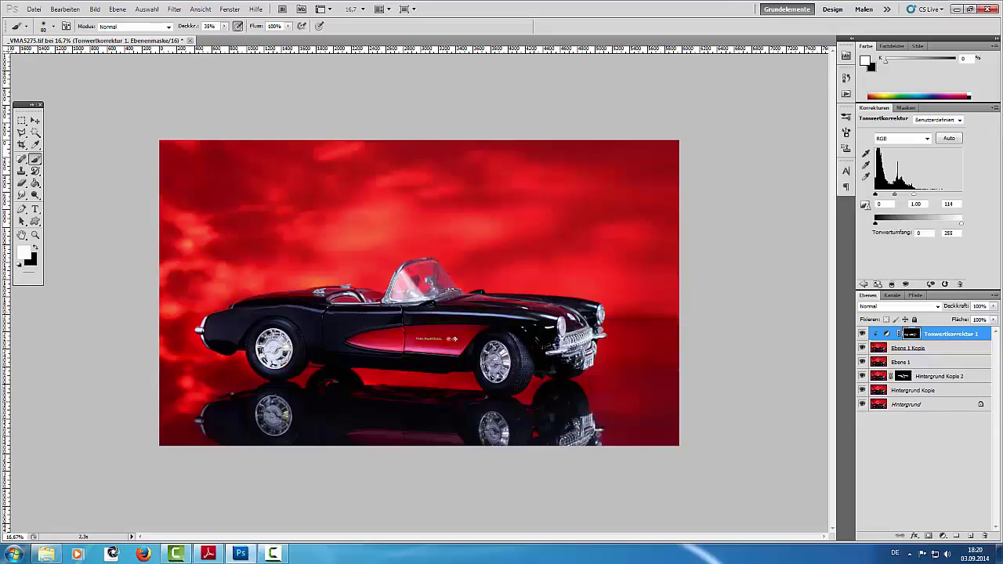
left_click_drag(329, 312, 397, 312)
left_click_drag(243, 308, 306, 307)
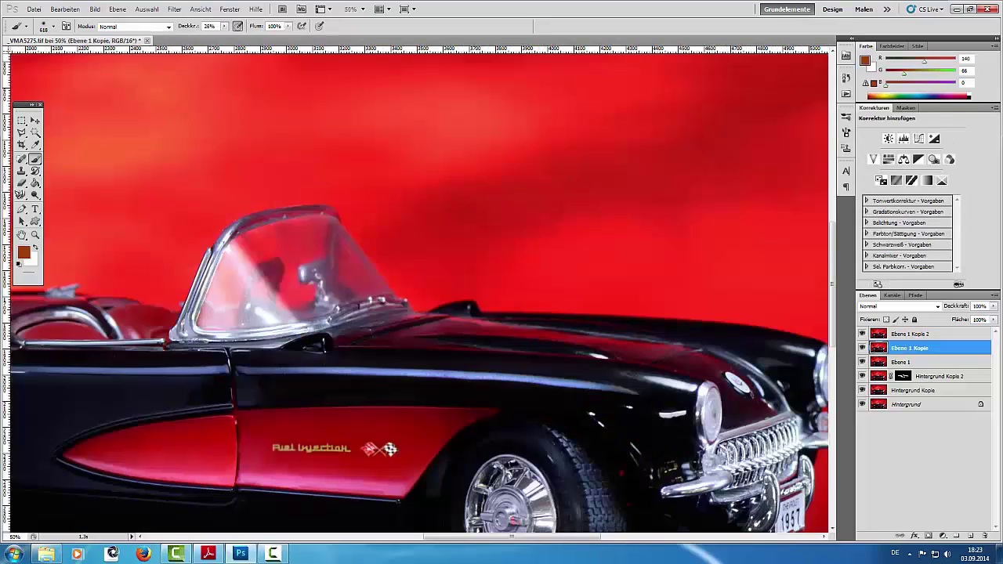
- Draw a narrow pen path along the bonnet's upper edge and convert it to a new anti-aliased selection with radius 0
right_click(22, 208)
left_click(493, 320)
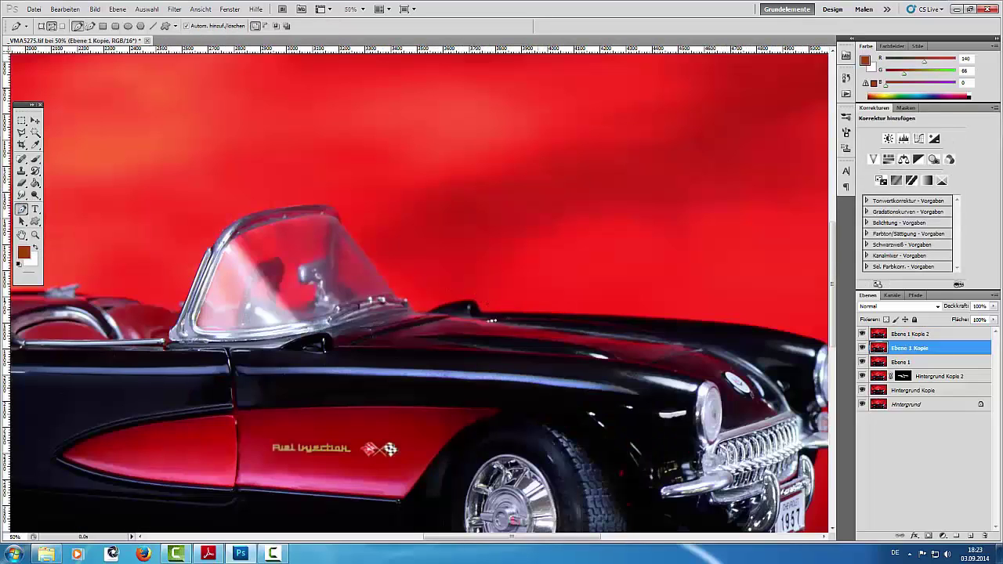
left_click_drag(682, 342, 717, 351)
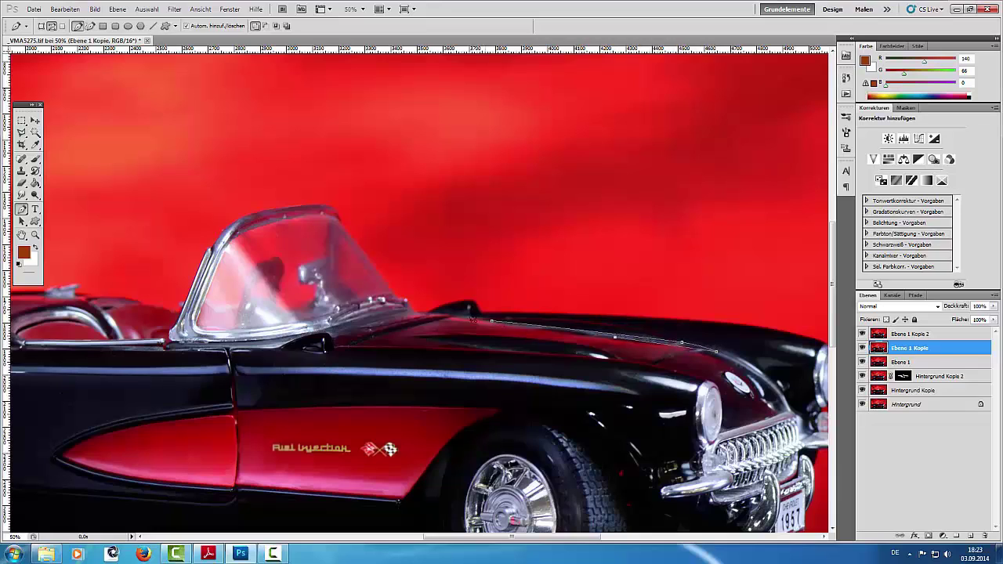
key("Return")
right_click(660, 341)
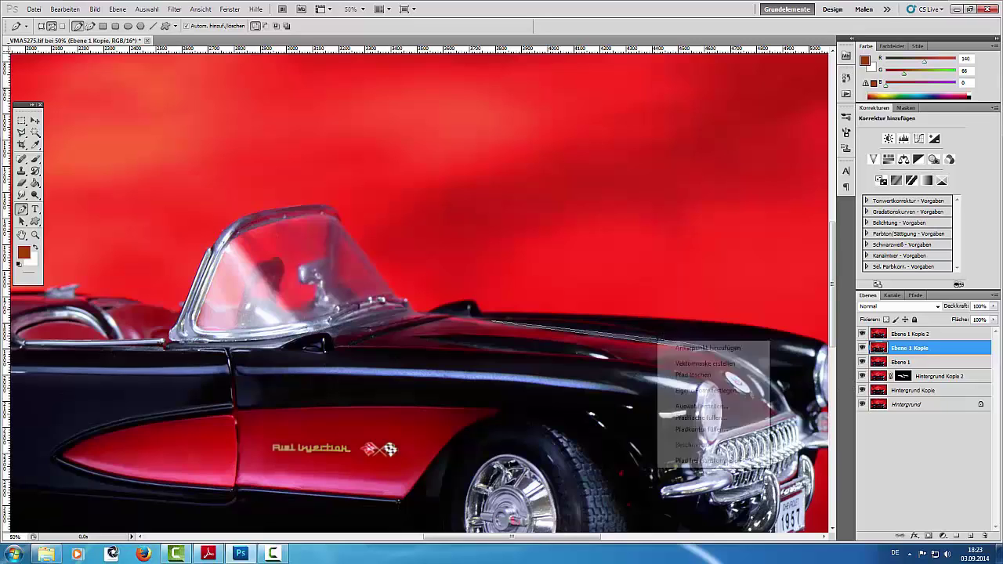
left_click(696, 405)
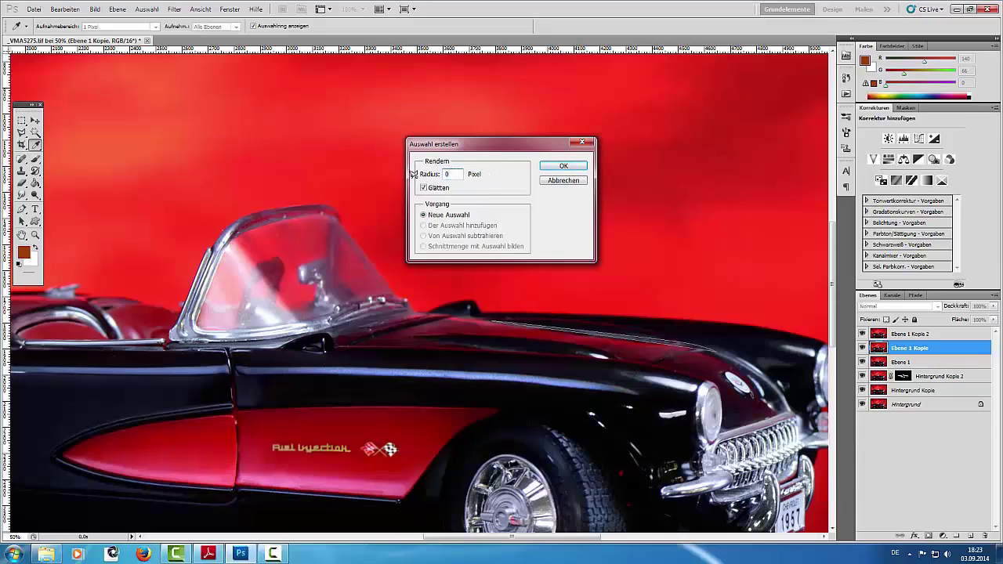
left_click(562, 166)
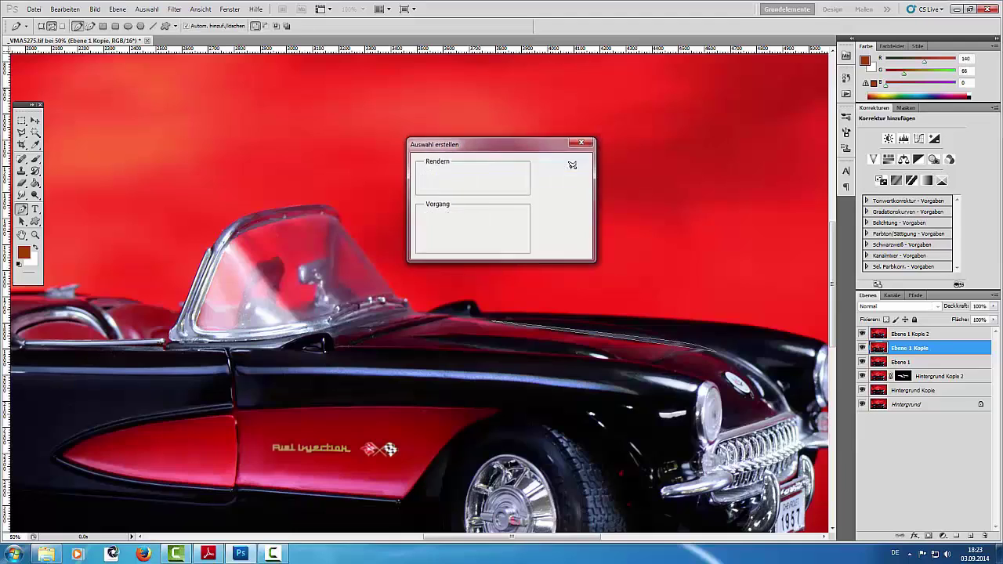
- Copy the selected bonnet strip from Ebene 1 Kopie 2 to a new layer and brighten it with a clipped Curves adjustment
left_click(908, 333)
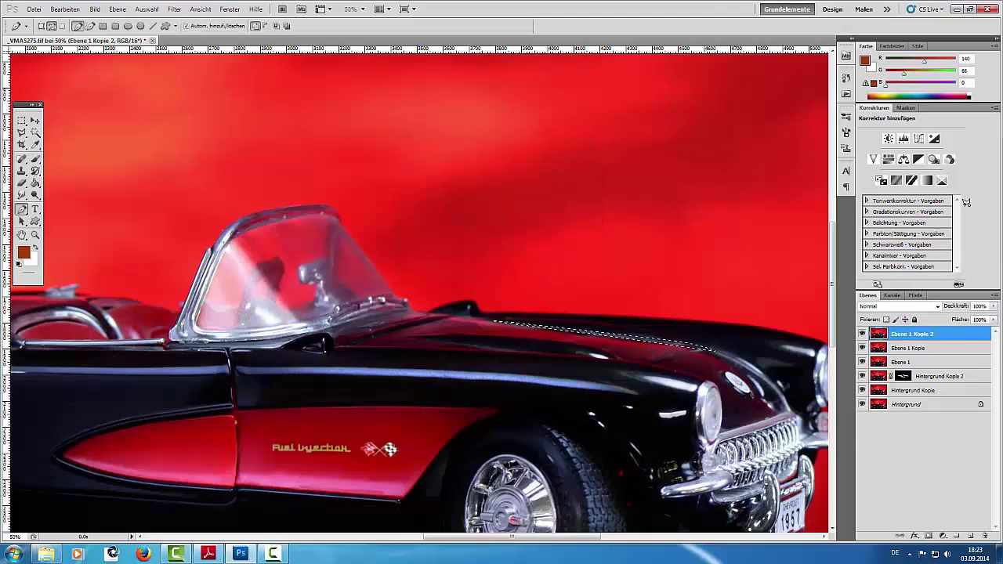
key("ctrl+j")
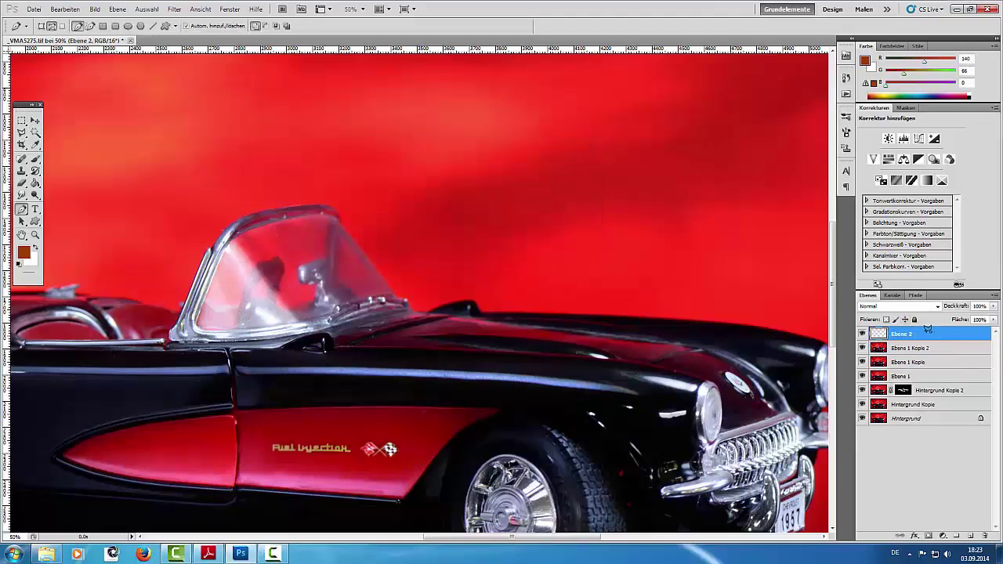
left_click(918, 138)
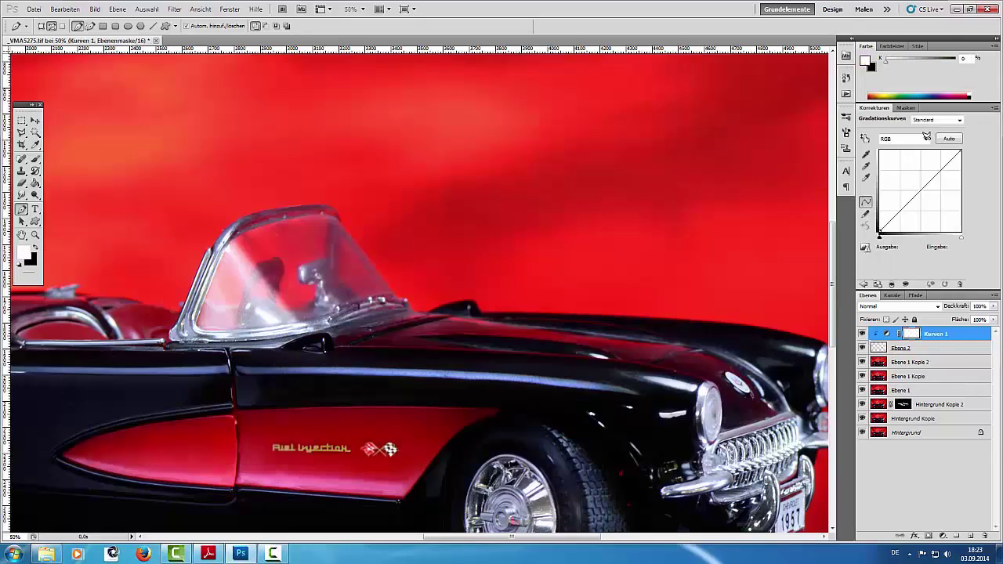
left_click_drag(939, 176, 890, 160)
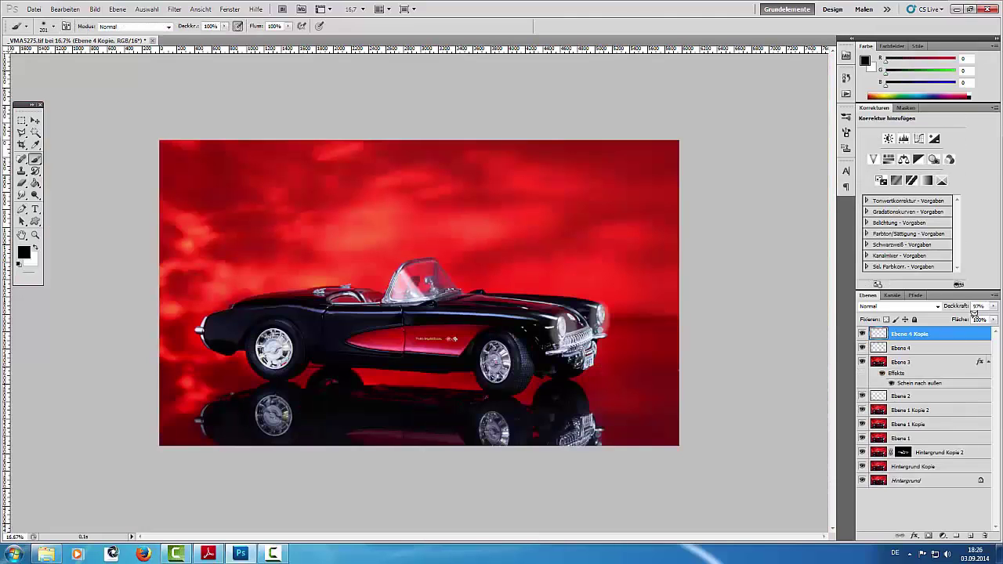
- Lower the opacity of Ebene 4 Kopie and merge it down into Ebene 4
left_click_drag(968, 302, 981, 346)
key("ctrl+e")
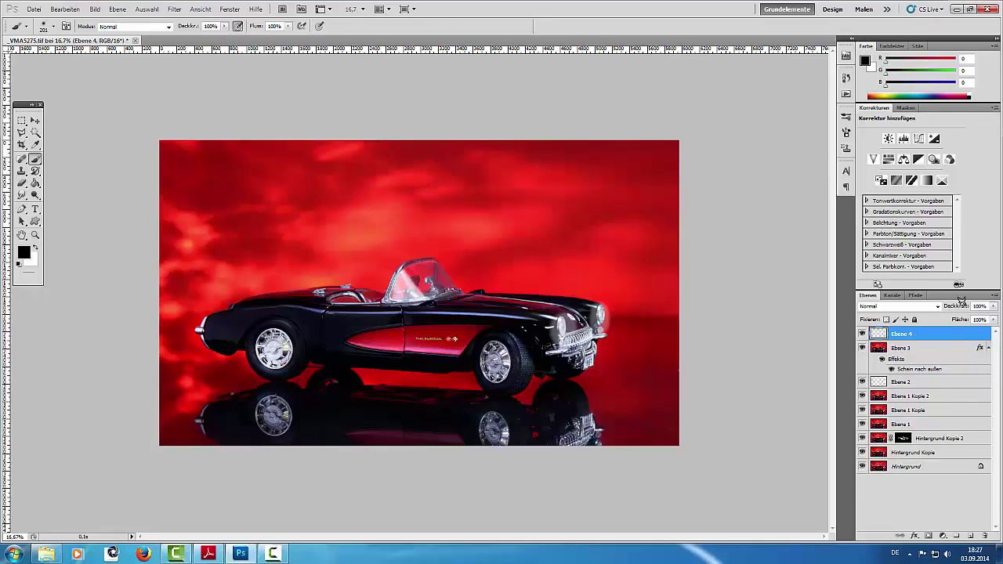
- Try the blend modes of Ebene 4 through Farbig abwedeln and settle on the mode just before it
left_click(918, 306)
key("Escape")
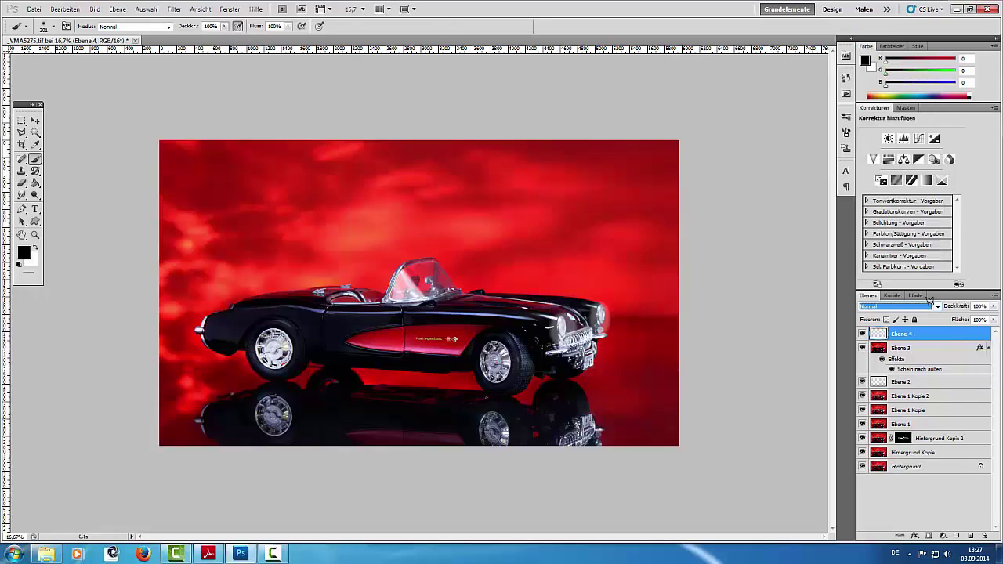
key("Down")
key("Down")
key("Down")
key("Down")
key("Down")
key("Down")
key("Down")
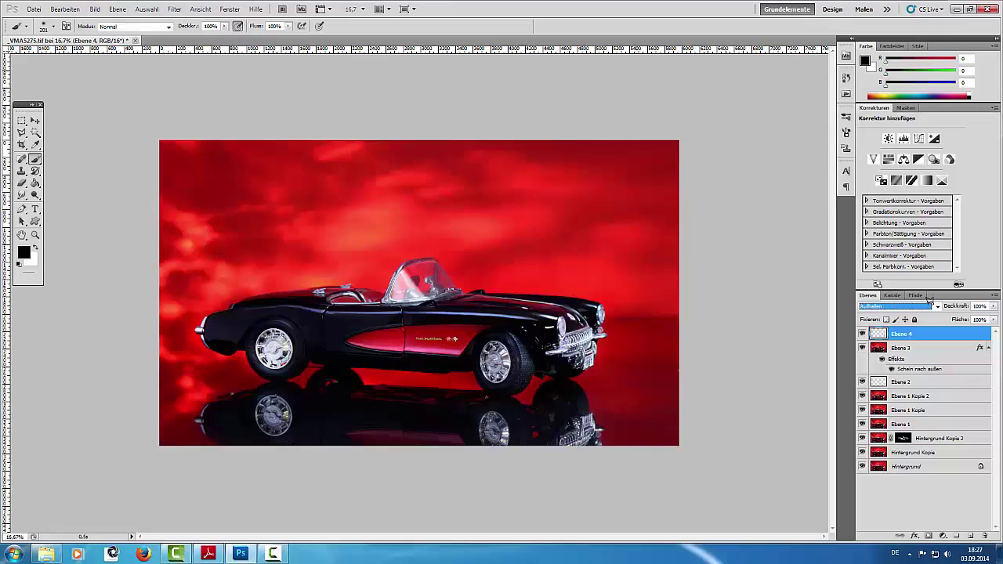
key("Down")
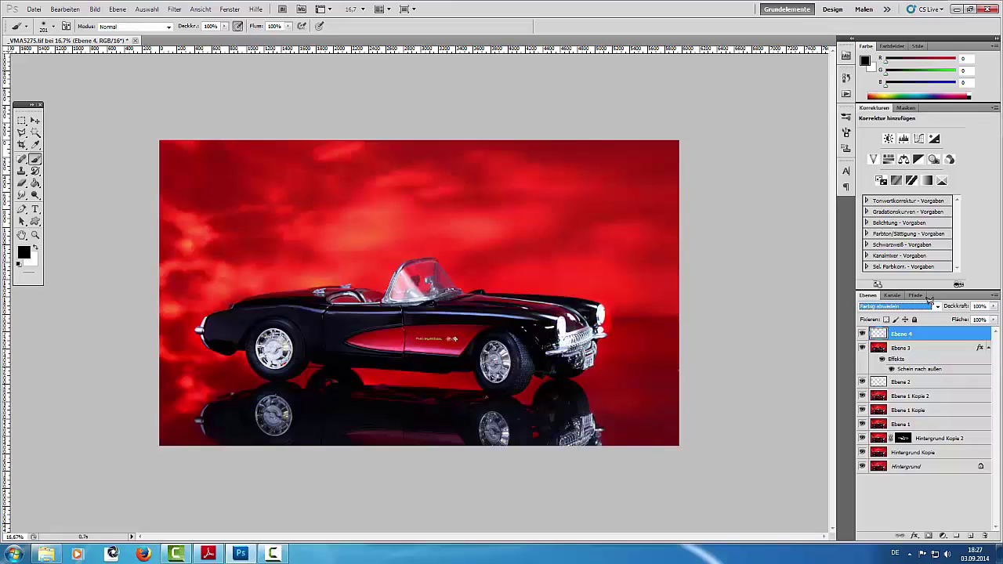
key("Up")
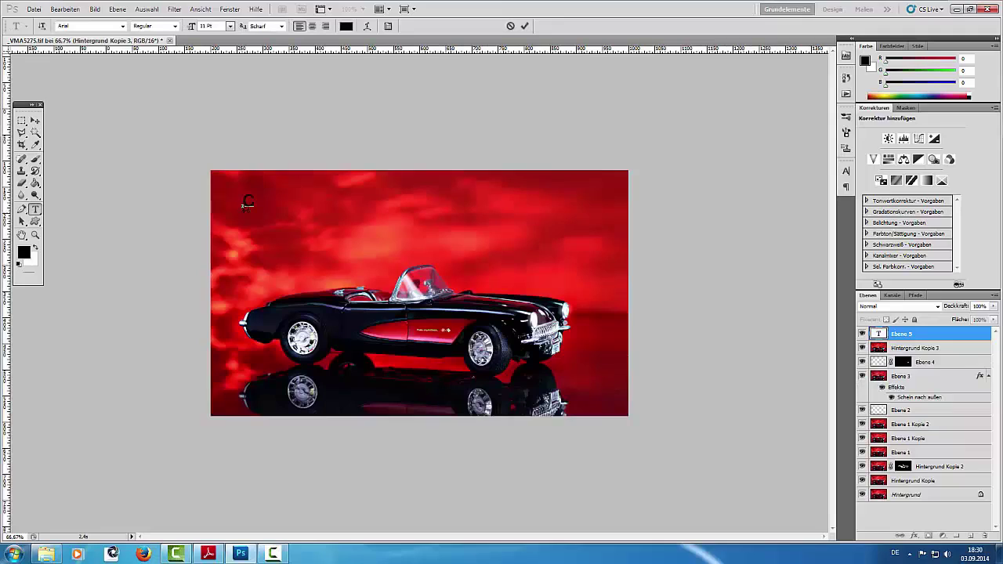
- Write the title "CHEVROLET CORVETTE 1957" on the red background above the car
type("HE")
type("VROLET CO")
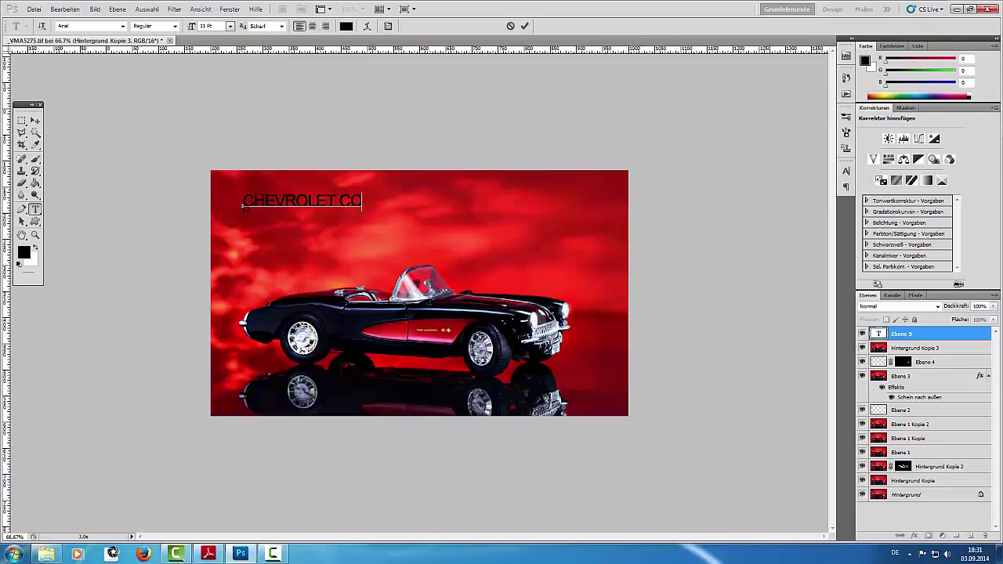
type("RVETTE 1957")
- Change the font of the entire title text to Remarcle
key("ctrl+a")
left_click(122, 26)
scroll(274, 210, "down", 3)
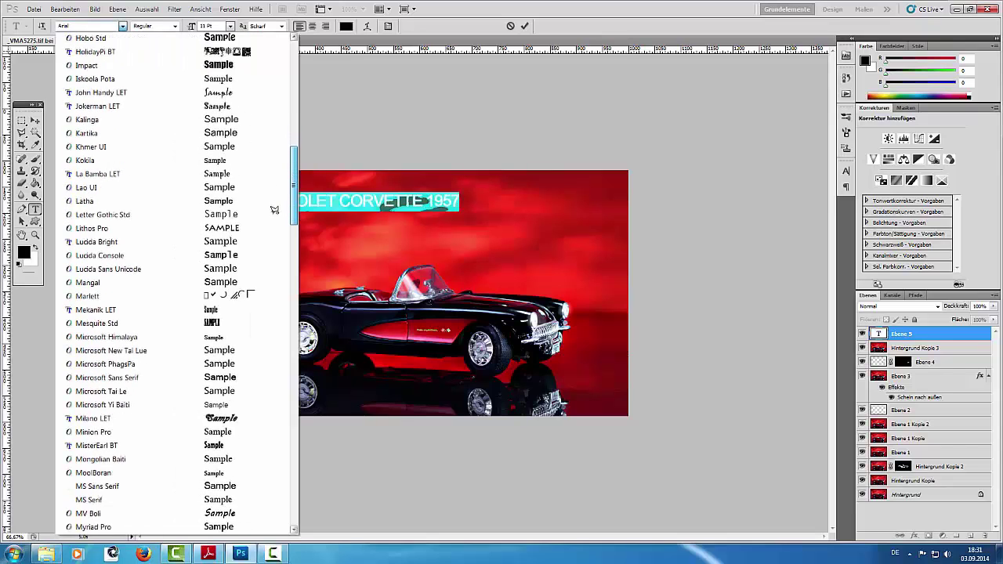
scroll(275, 211, "down", 3)
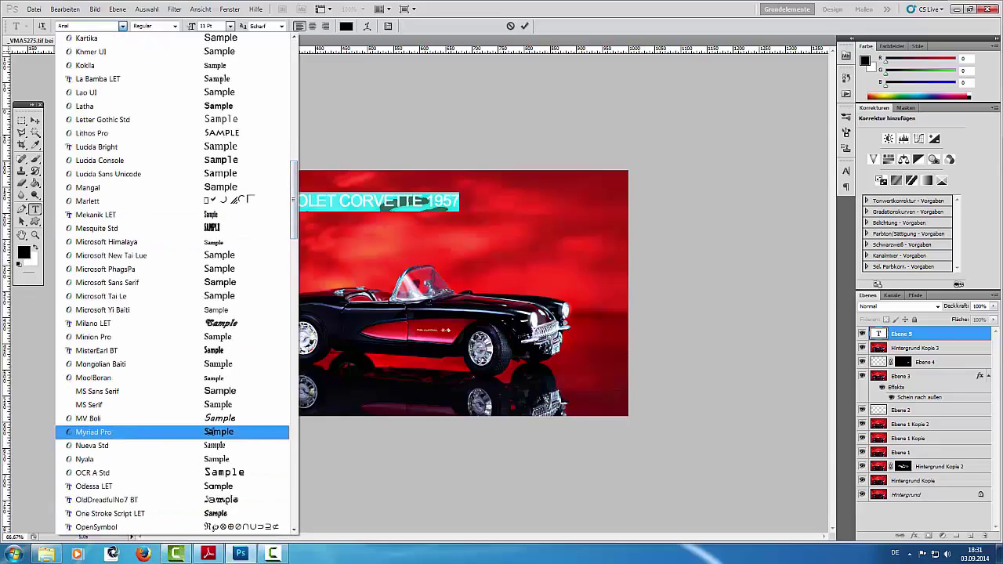
scroll(210, 430, "down", 7)
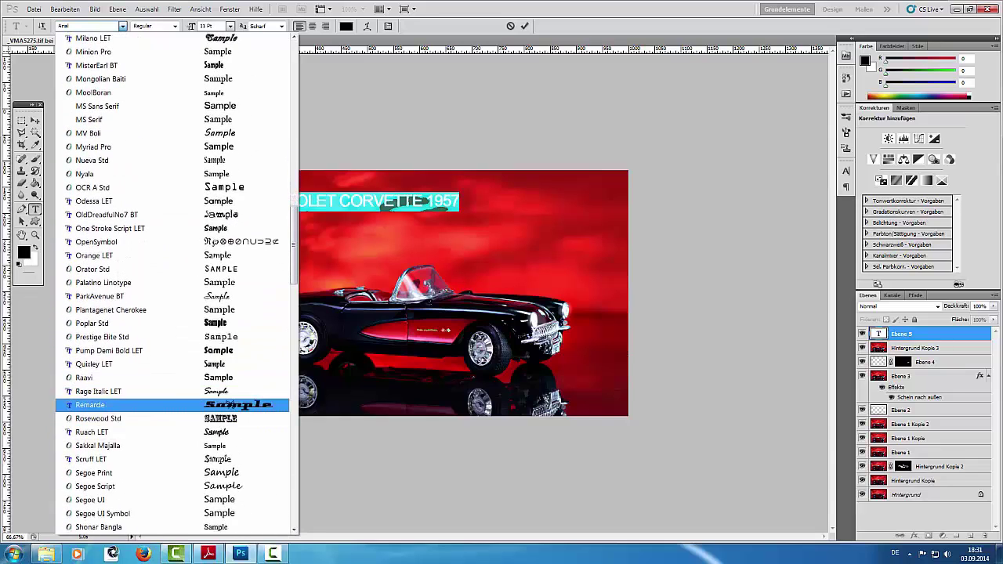
left_click(236, 405)
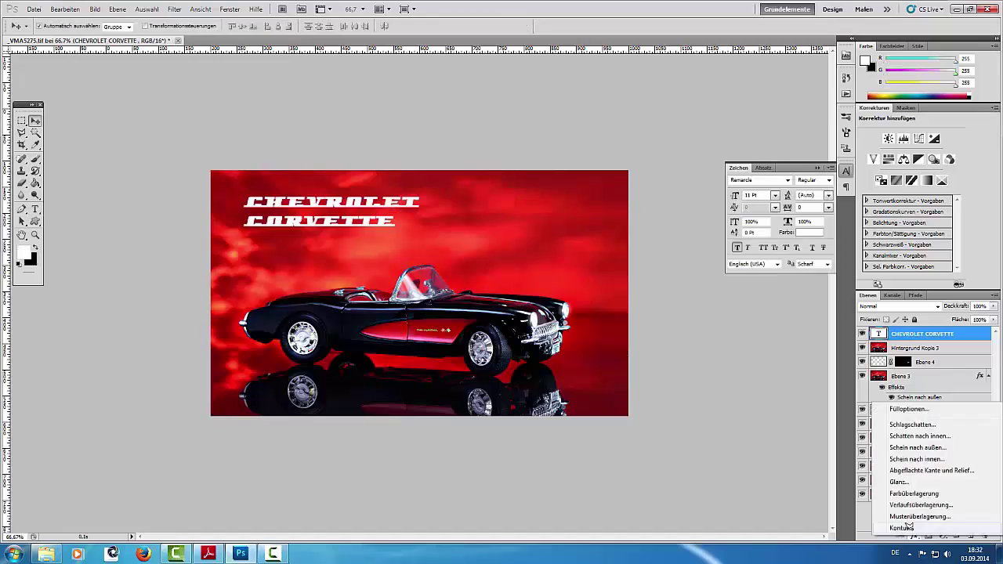
- Add a thin black Kontur layer style, positioned outside, to the CHEVROLET CORVETTE text
left_click(909, 526)
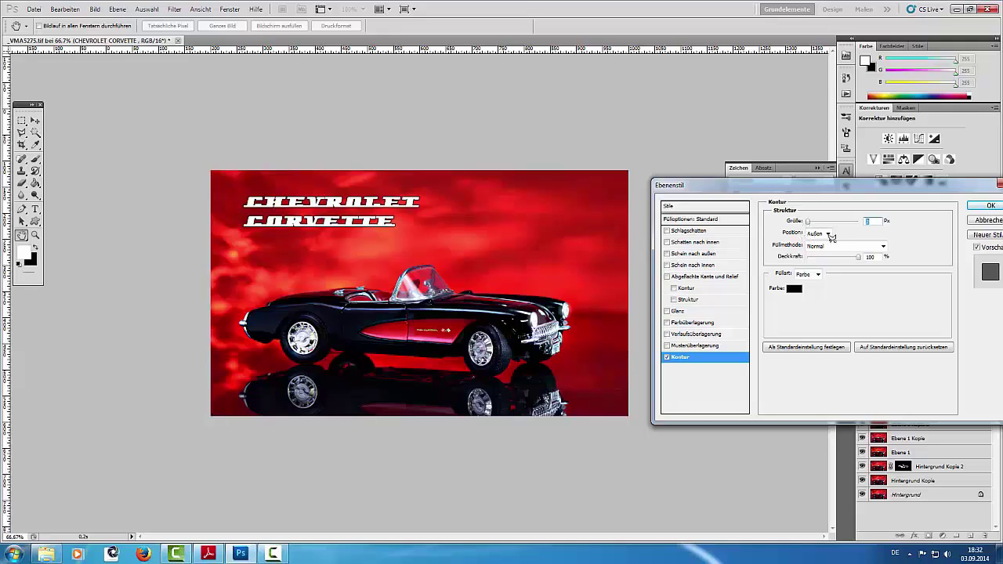
left_click(990, 206)
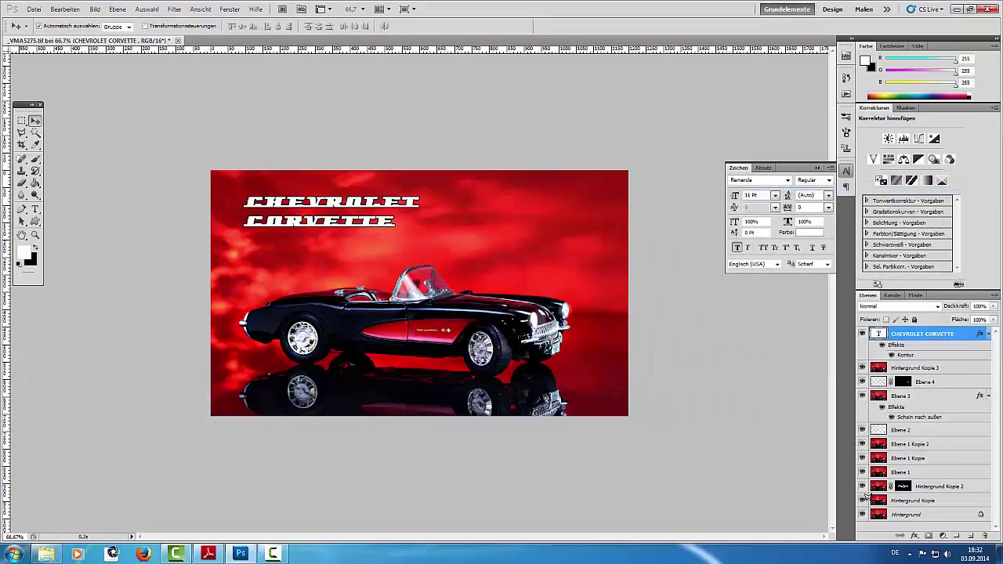